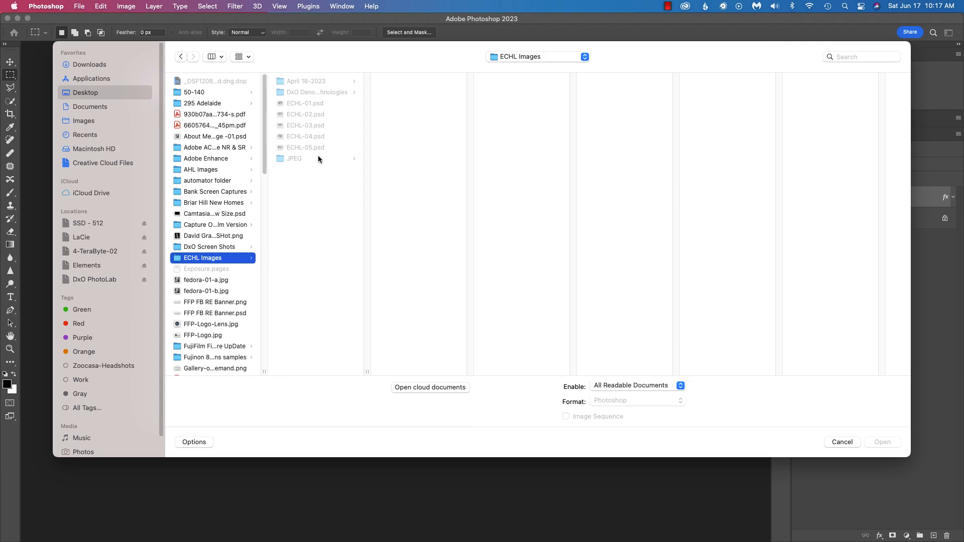
Preview ECHL-01.jpg in the ECHL Images JPEG folder and the hockey JPEG in the AHL Images folder
{"action": "left_click", "coordinate": [327, 82]}
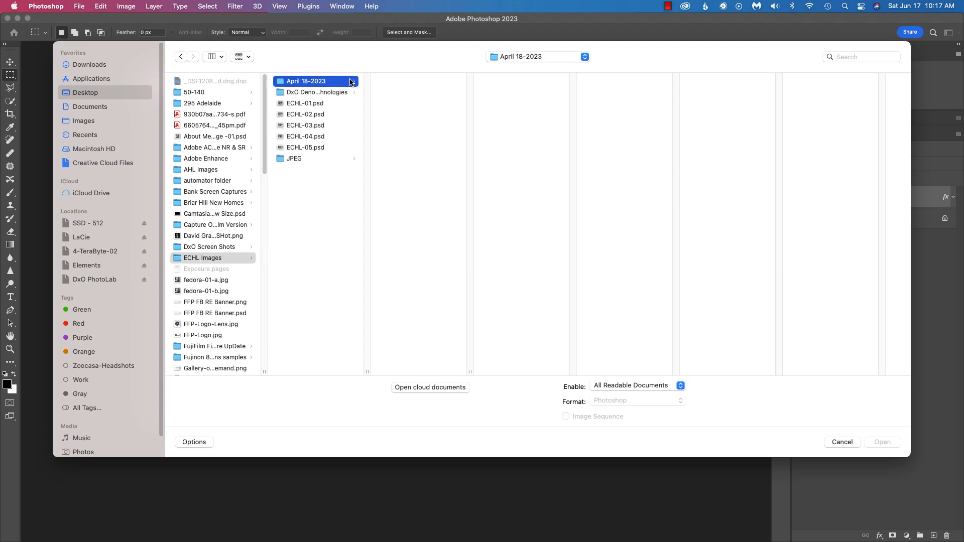
{"action": "left_click", "coordinate": [307, 159]}
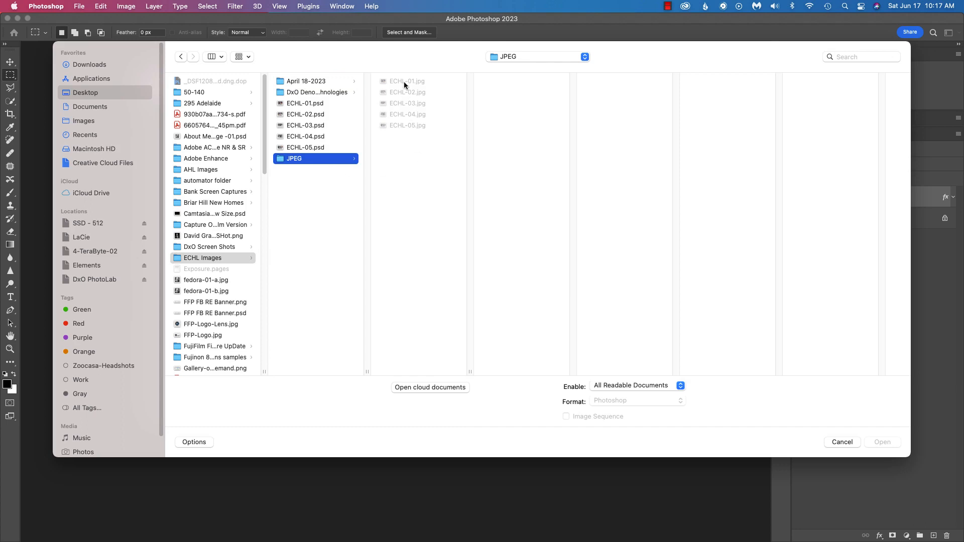
{"action": "left_click", "coordinate": [405, 83]}
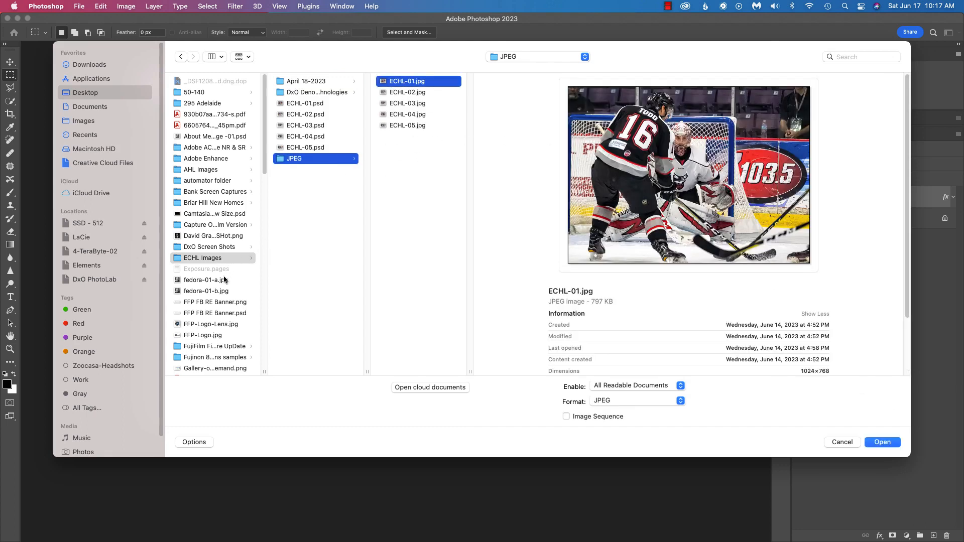
{"action": "left_click", "coordinate": [218, 170]}
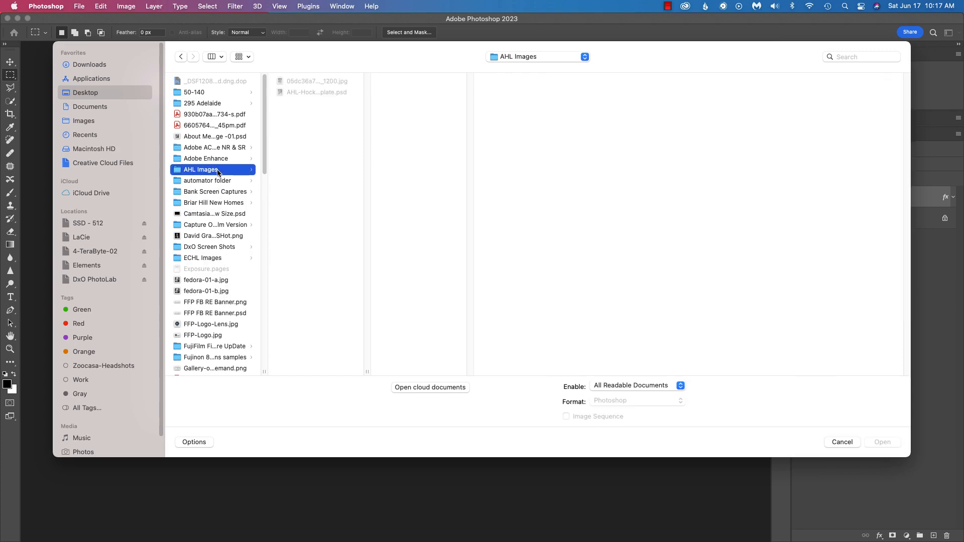
{"action": "left_click", "coordinate": [306, 82]}
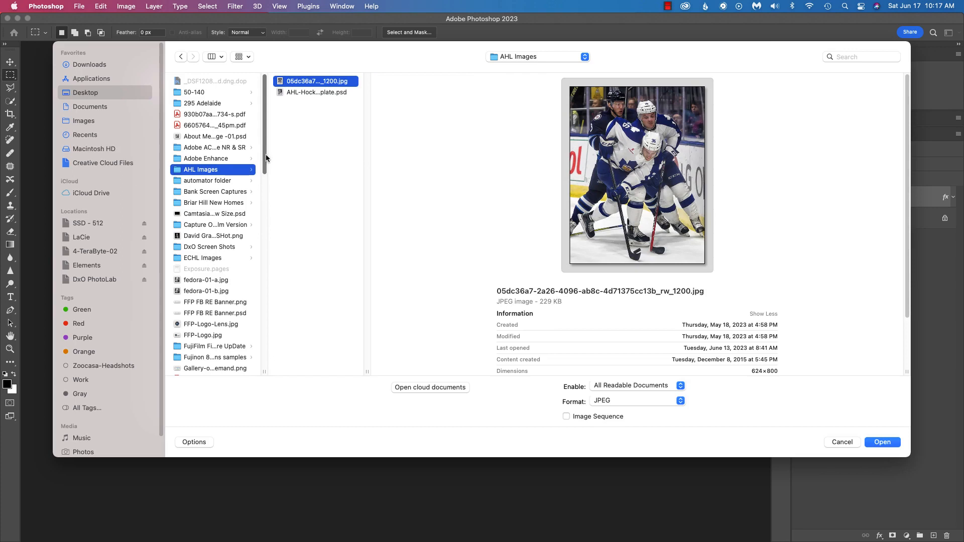
Open RogersCentreView-Youtube.jpg from the Desktop, keeping its embedded color profile
{"action": "left_click_drag", "start_coordinate": [262, 159], "coordinate": [260, 203]}
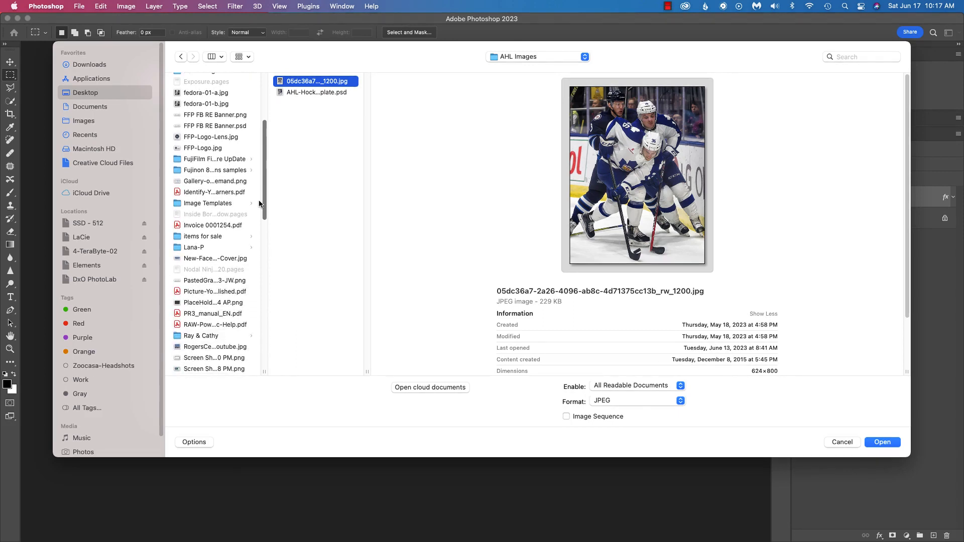
{"action": "left_click_drag", "start_coordinate": [259, 203], "coordinate": [257, 220]}
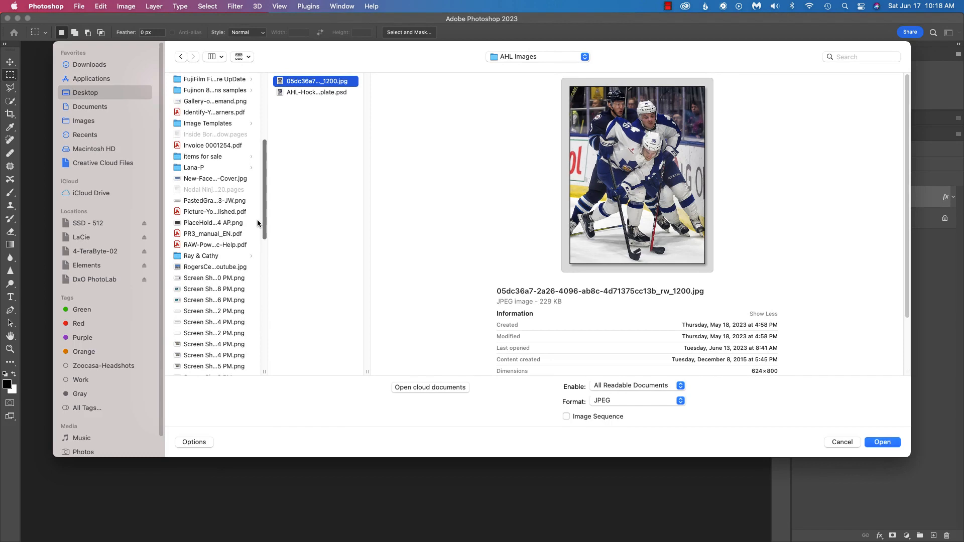
{"action": "left_click_drag", "start_coordinate": [257, 220], "coordinate": [257, 238]}
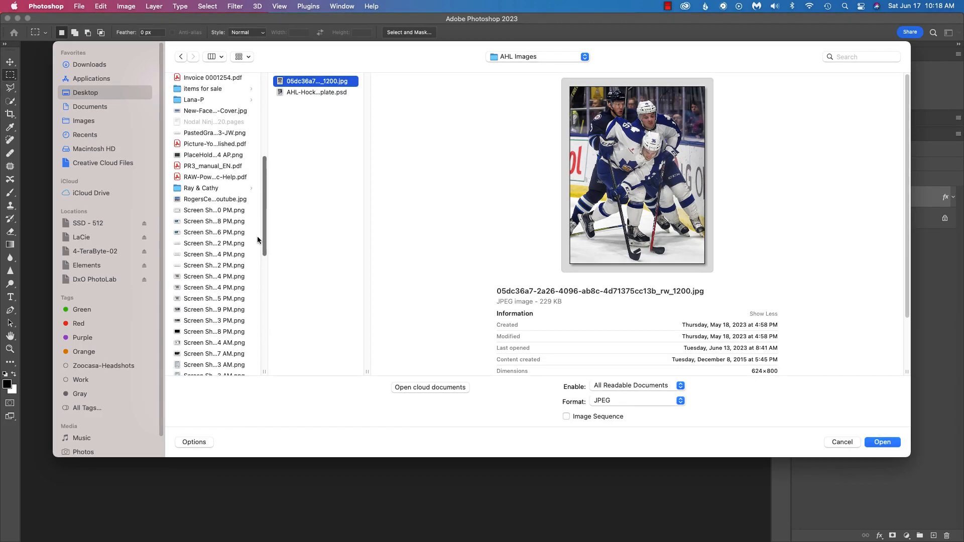
{"action": "left_click", "coordinate": [216, 200]}
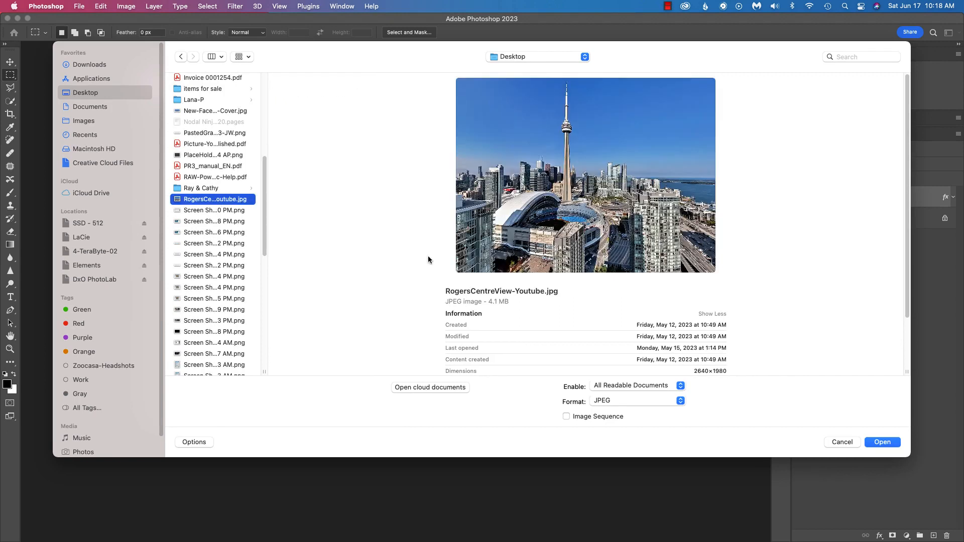
{"action": "left_click", "coordinate": [881, 444]}
{"action": "left_click", "coordinate": [905, 324]}
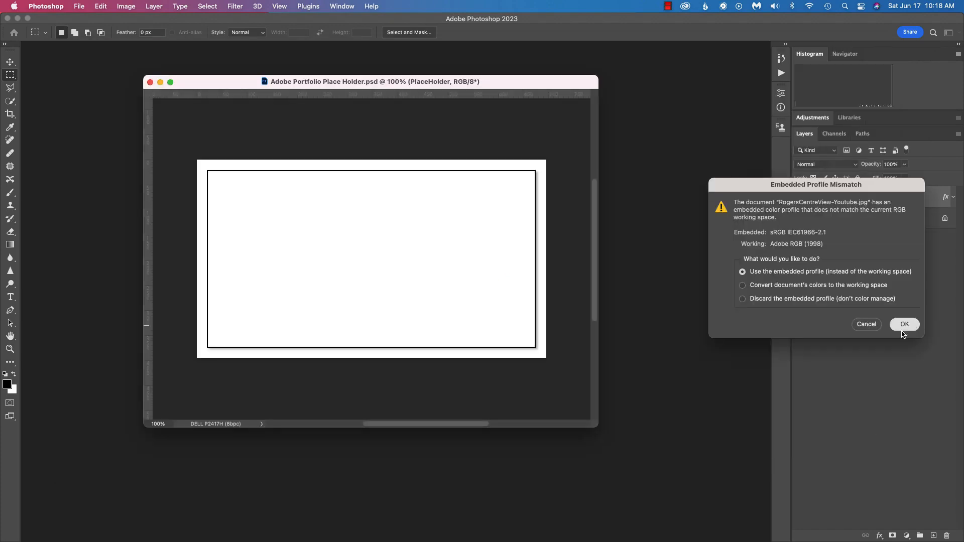
Activate the Move tool and reposition the floating photo window so the placeholder document shows behind it
{"action": "left_click_drag", "start_coordinate": [392, 64], "coordinate": [525, 136]}
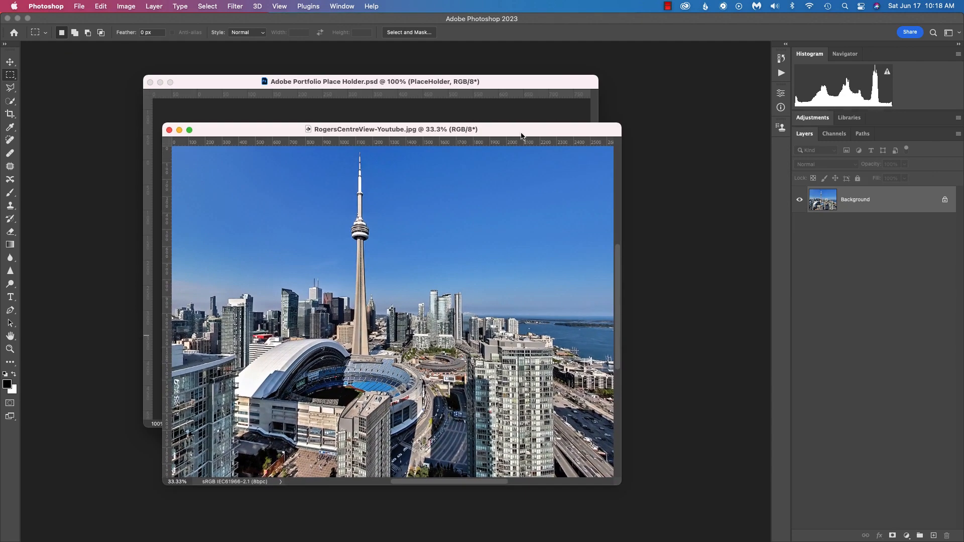
{"action": "left_click", "coordinate": [10, 62]}
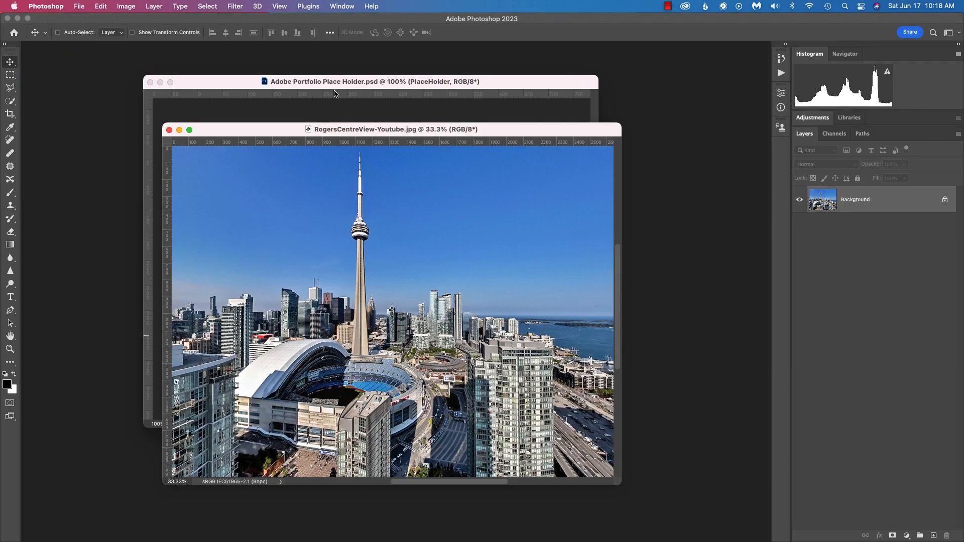
{"action": "left_click_drag", "start_coordinate": [485, 128], "coordinate": [479, 127]}
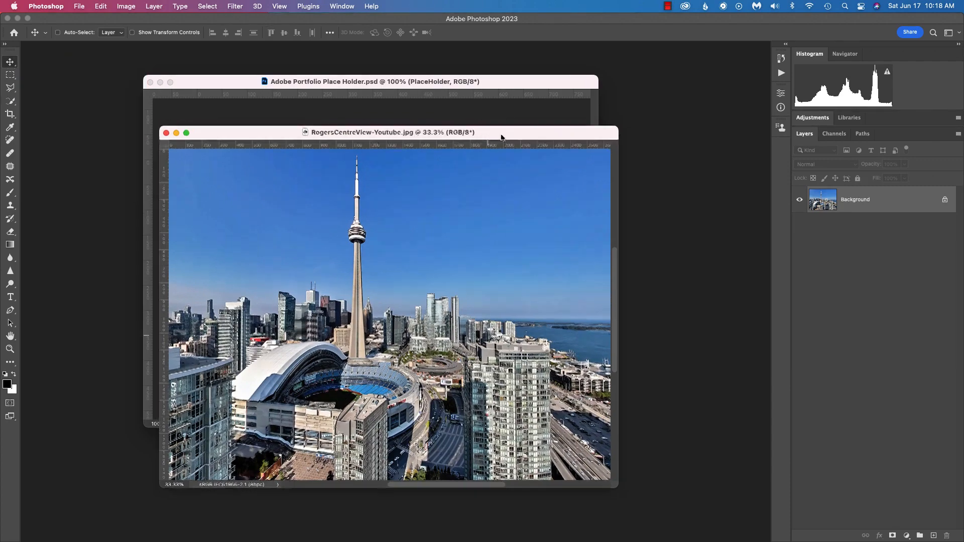
{"action": "left_click_drag", "start_coordinate": [499, 129], "coordinate": [529, 119]}
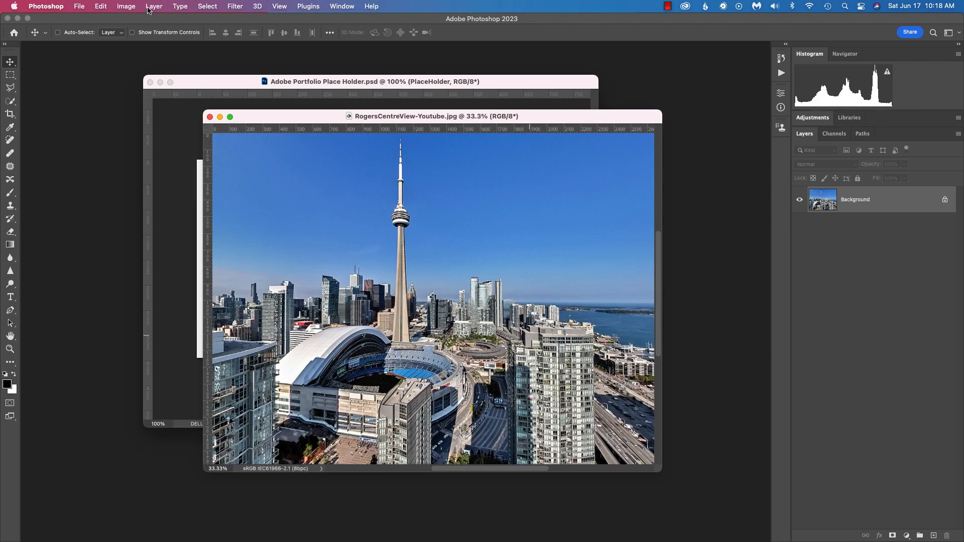
Resize the Rogers Centre photo to 33 percent of its width and height
{"action": "left_click", "coordinate": [129, 7]}
{"action": "left_click", "coordinate": [139, 81]}
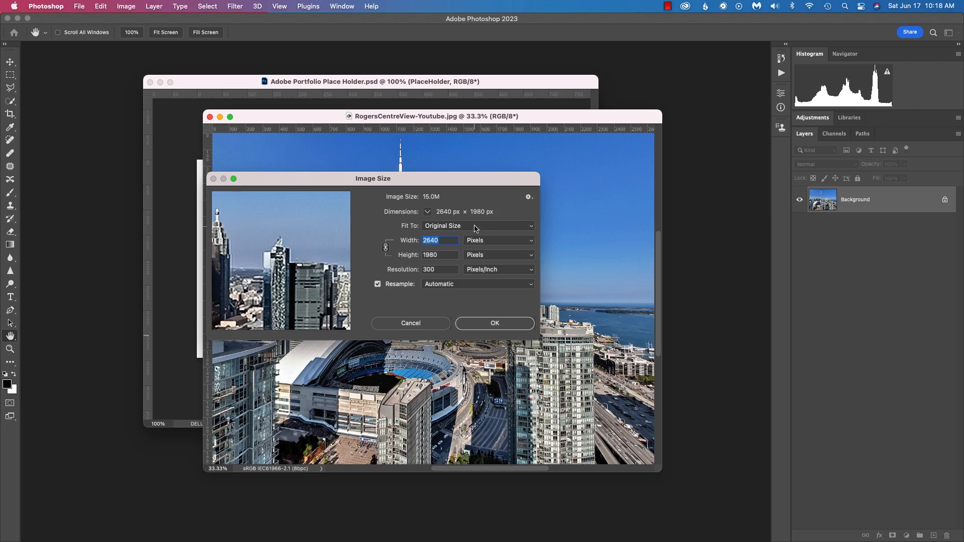
{"action": "left_click", "coordinate": [493, 242]}
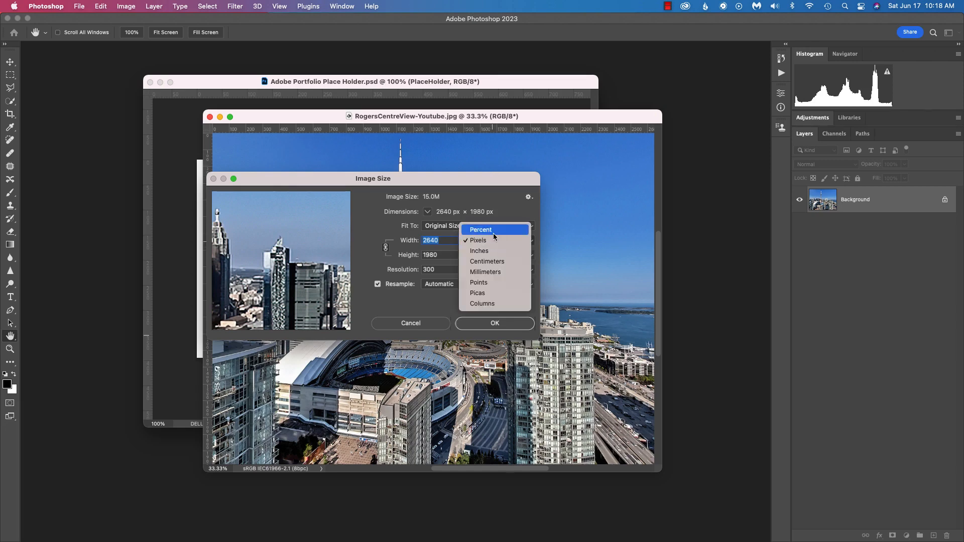
{"action": "left_click", "coordinate": [496, 230]}
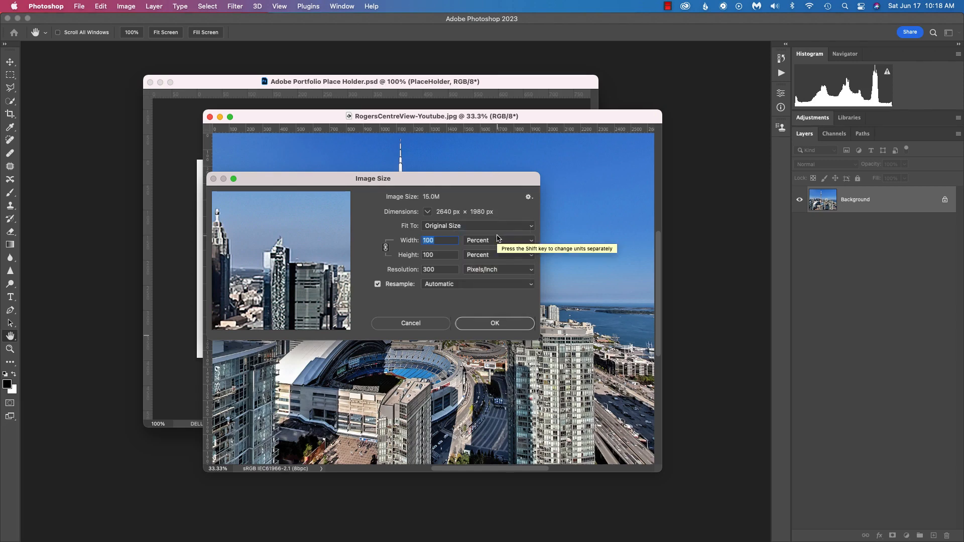
{"action": "type", "text": "33"}
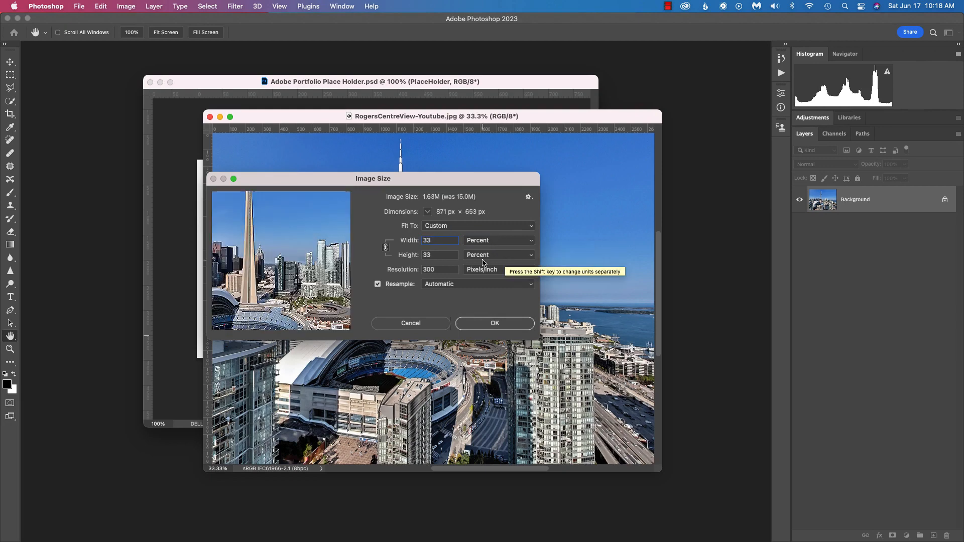
{"action": "left_click", "coordinate": [503, 328]}
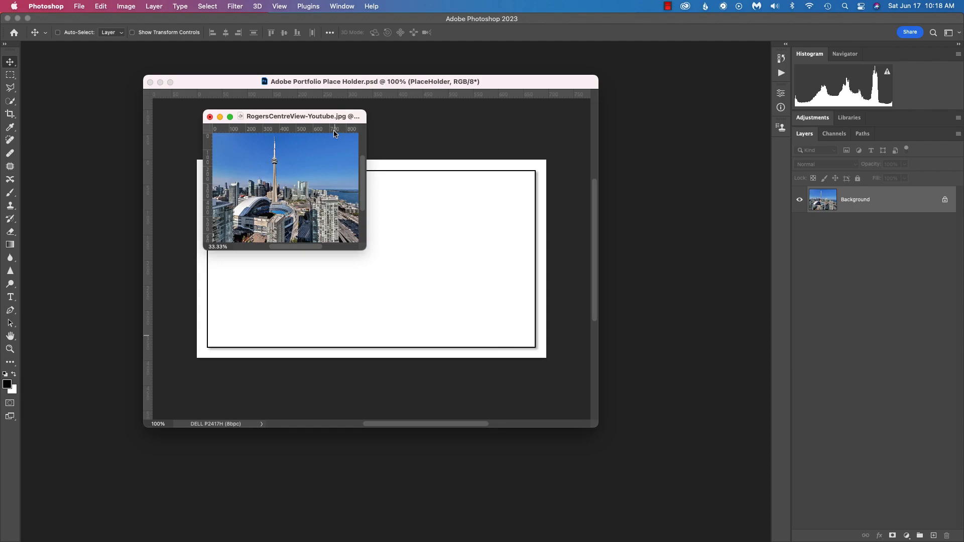
Copy the photo's Background layer into Adobe Portfolio Place Holder.psd, converting the colors to preserve their appearance
{"action": "key", "text": "super+1"}
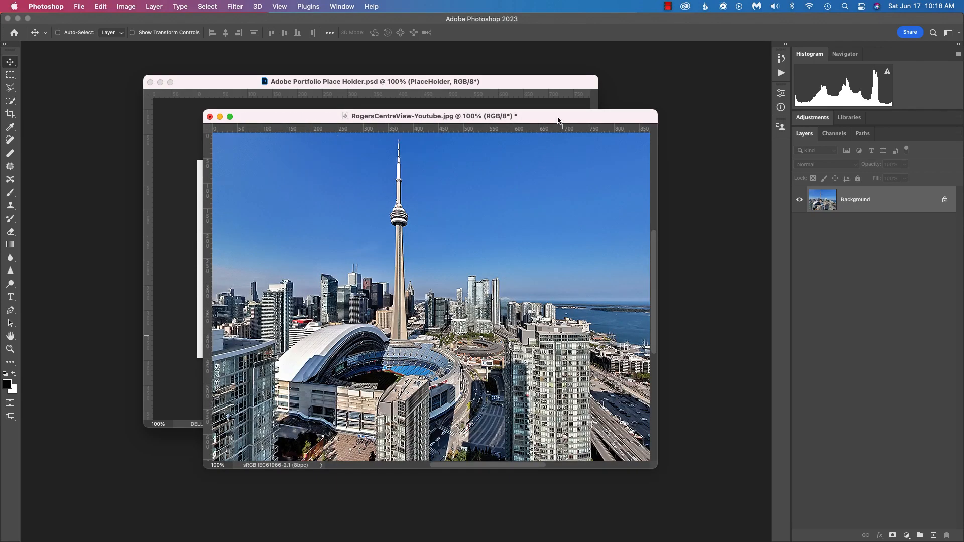
{"action": "left_click_drag", "start_coordinate": [556, 118], "coordinate": [596, 270]}
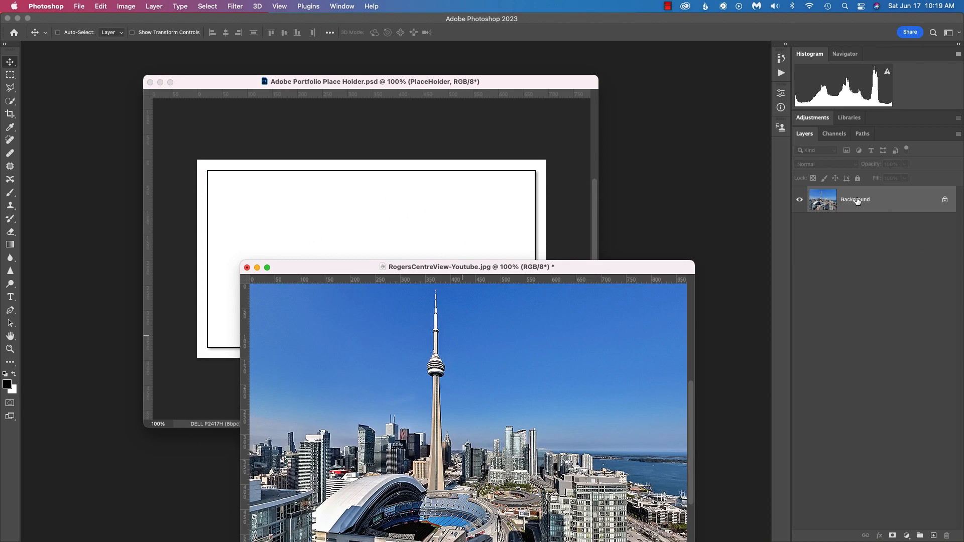
{"action": "left_click_drag", "start_coordinate": [646, 267], "coordinate": [671, 253]}
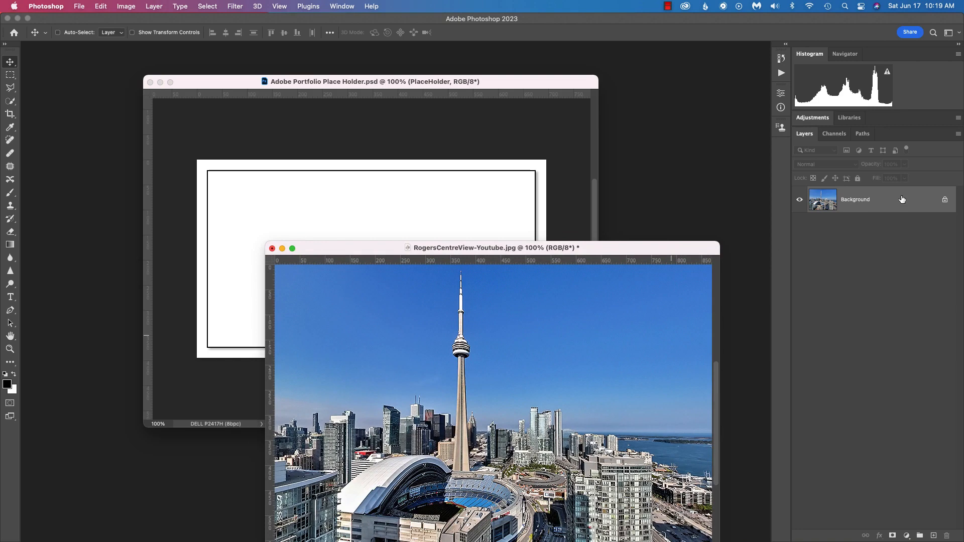
{"action": "left_click_drag", "start_coordinate": [902, 199], "coordinate": [394, 236]}
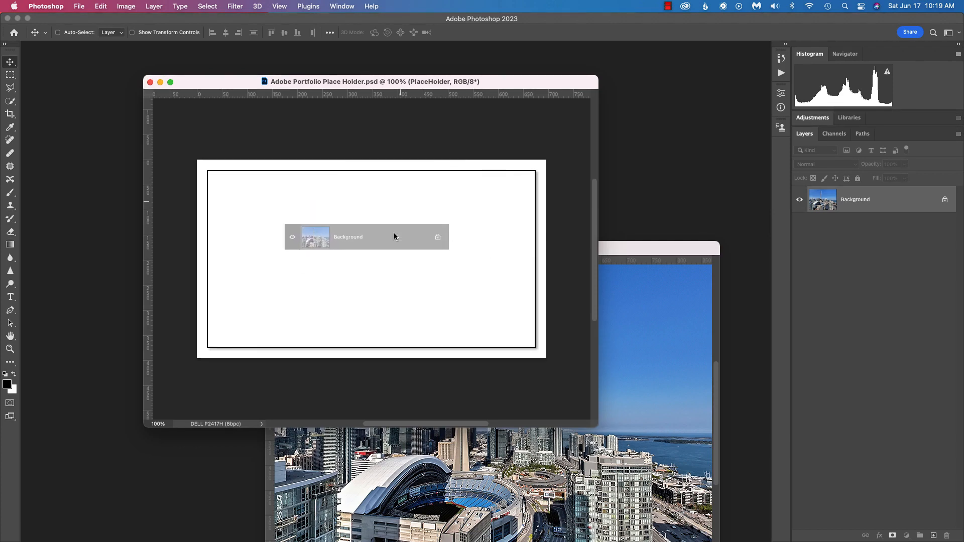
{"action": "left_click_drag", "start_coordinate": [393, 233], "coordinate": [393, 233]}
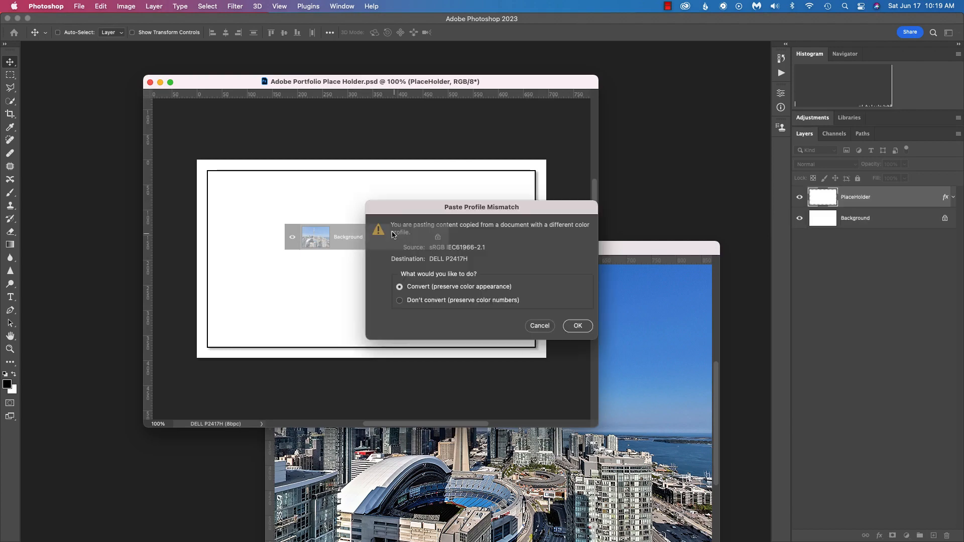
{"action": "left_click", "coordinate": [577, 328]}
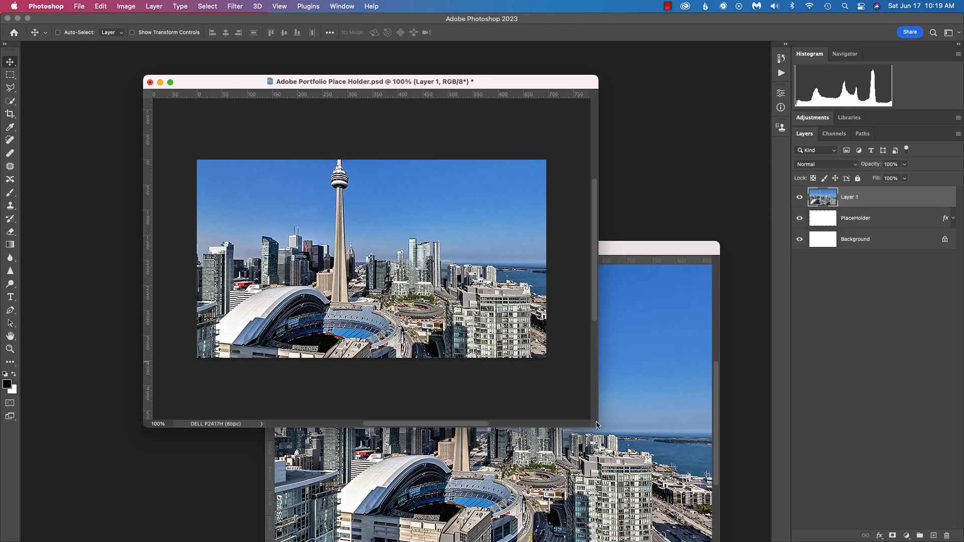
Scale Layer 1 proportionally about its center to about 80 percent, 696 px wide, to match the canvas width
{"action": "left_click_drag", "start_coordinate": [596, 423], "coordinate": [760, 537]}
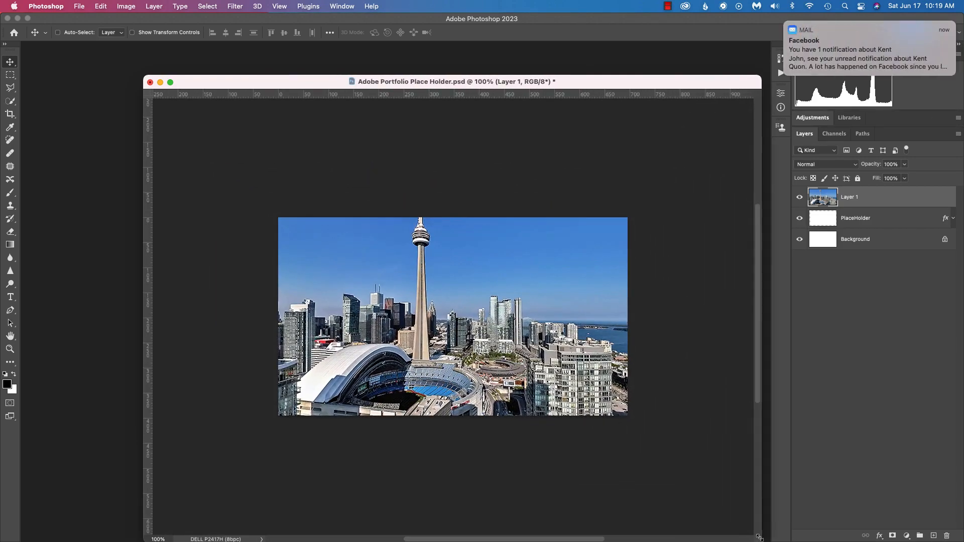
{"action": "left_click", "coordinate": [786, 22]}
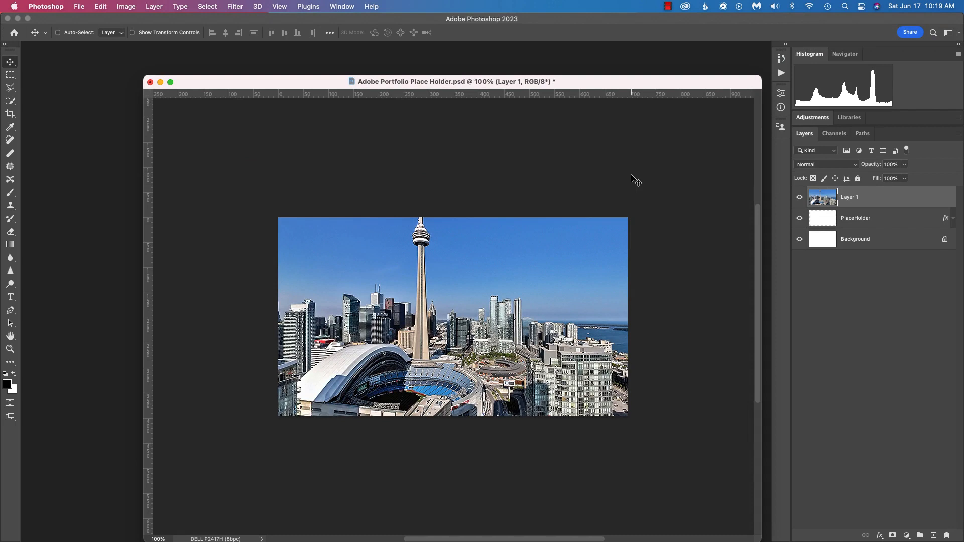
{"action": "key", "text": "super"}
{"action": "key", "text": "super+t"}
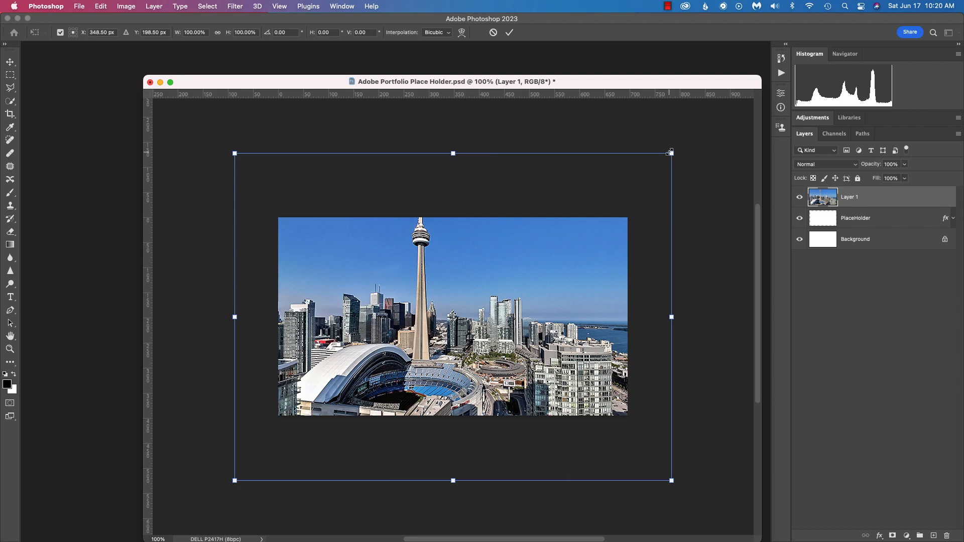
{"action": "left_click_drag", "start_coordinate": [671, 152], "coordinate": [628, 186]}
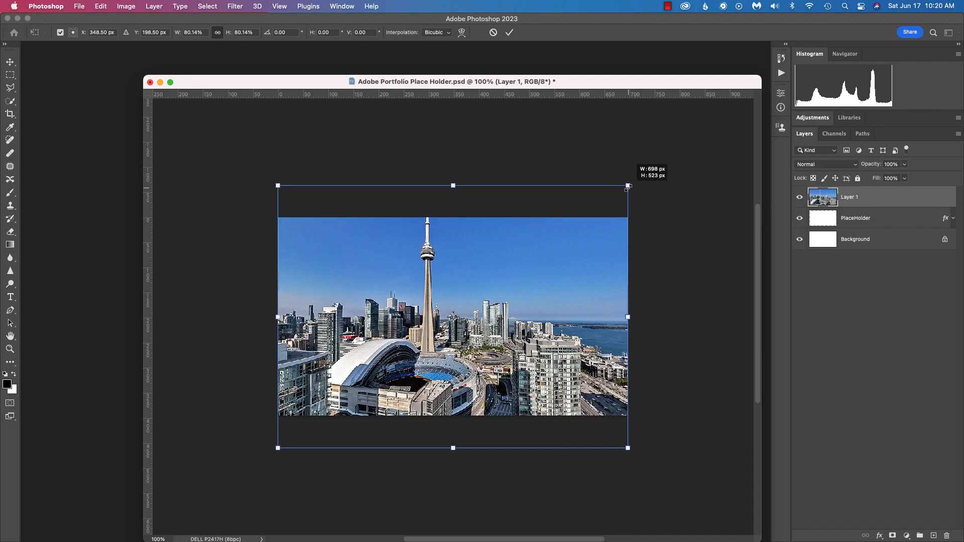
{"action": "mouse_move", "coordinate": [628, 186]}
{"action": "left_mouse_down"}
{"action": "mouse_move", "coordinate": [640, 179]}
{"action": "mouse_move", "coordinate": [625, 184]}
{"action": "left_mouse_up"}
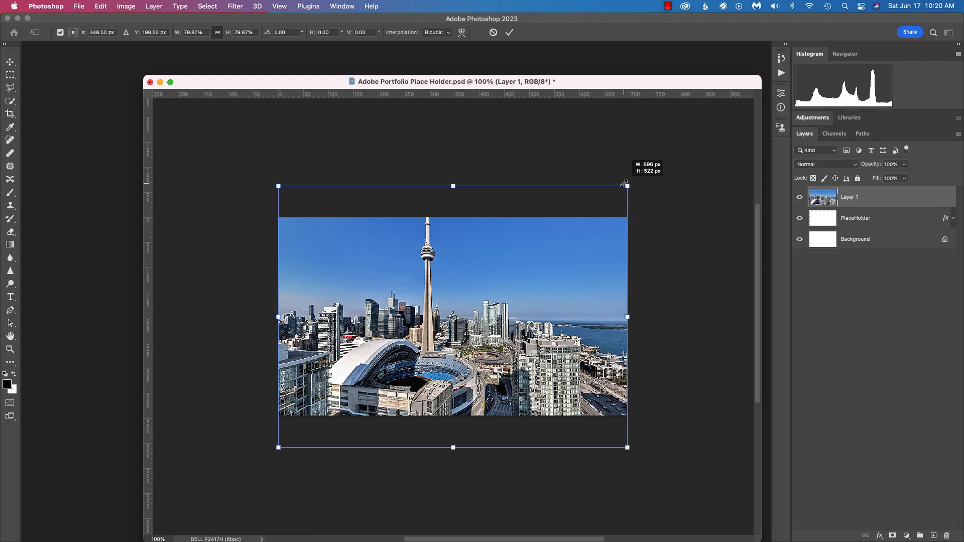
{"action": "left_click_drag", "start_coordinate": [624, 185], "coordinate": [624, 184]}
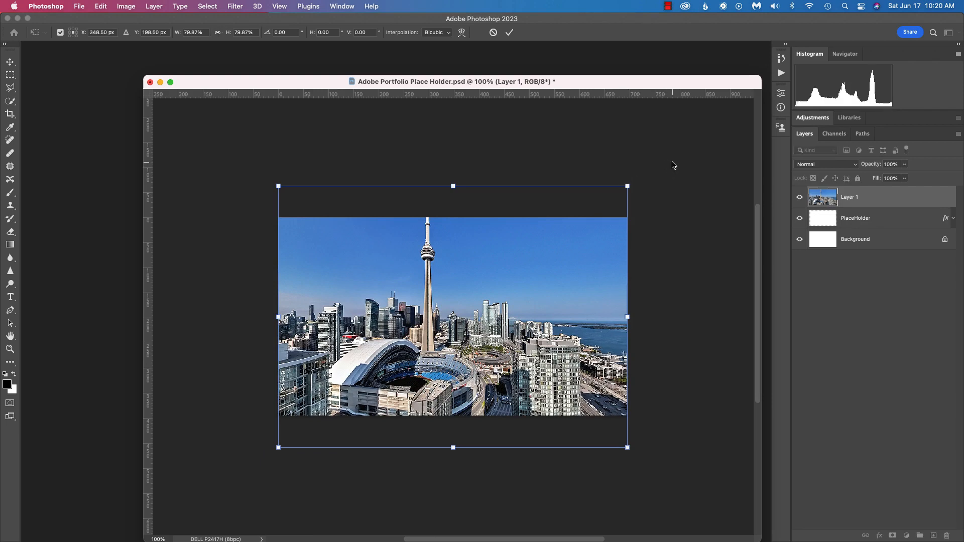
{"action": "left_click", "coordinate": [510, 32]}
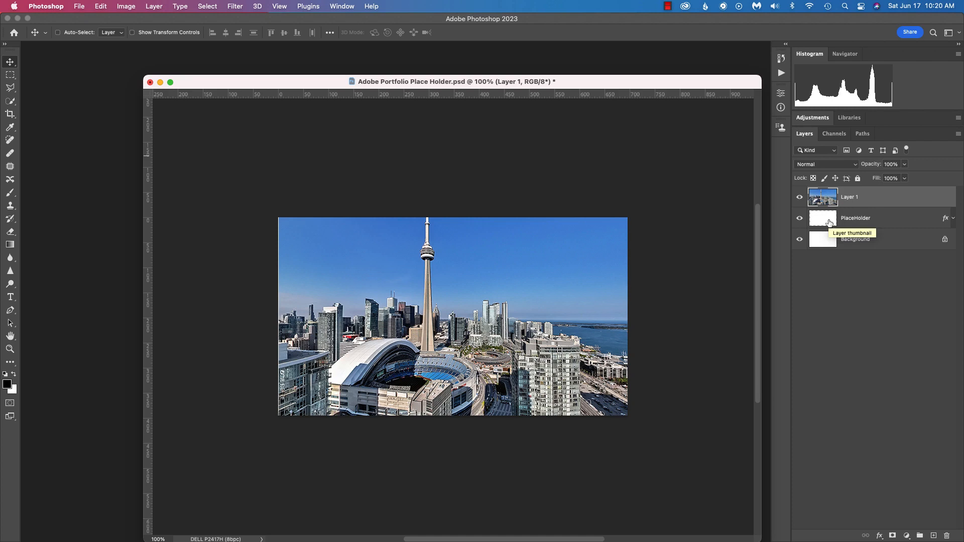
Clip Layer 1 to the PlaceHolder layer with a clipping mask and release that mask again
{"action": "left_click", "coordinate": [153, 6]}
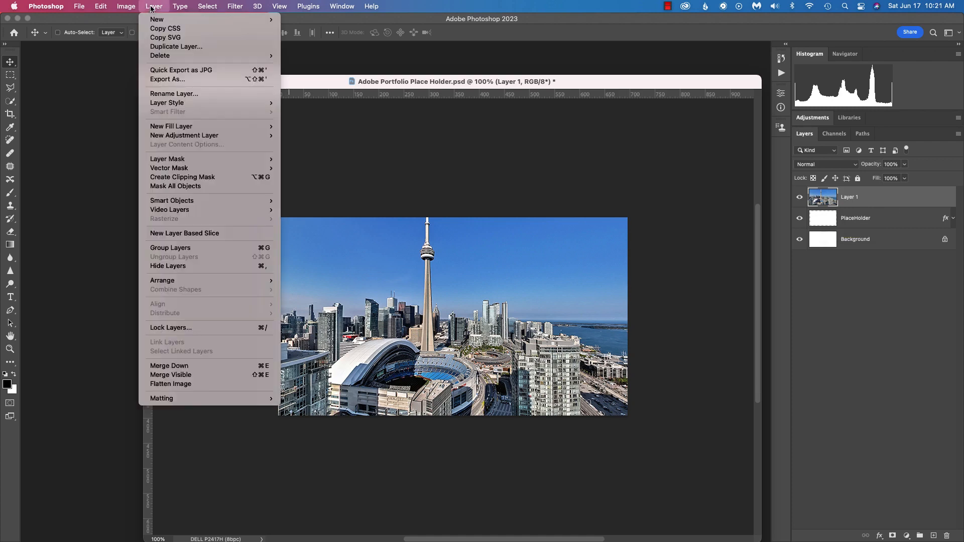
{"action": "left_click", "coordinate": [231, 176]}
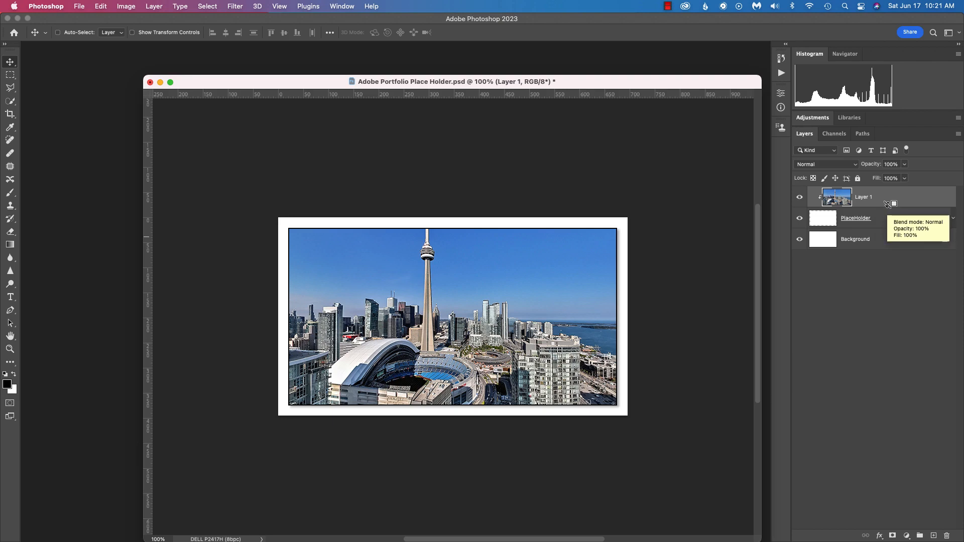
{"action": "left_click", "coordinate": [888, 203], "text": "alt"}
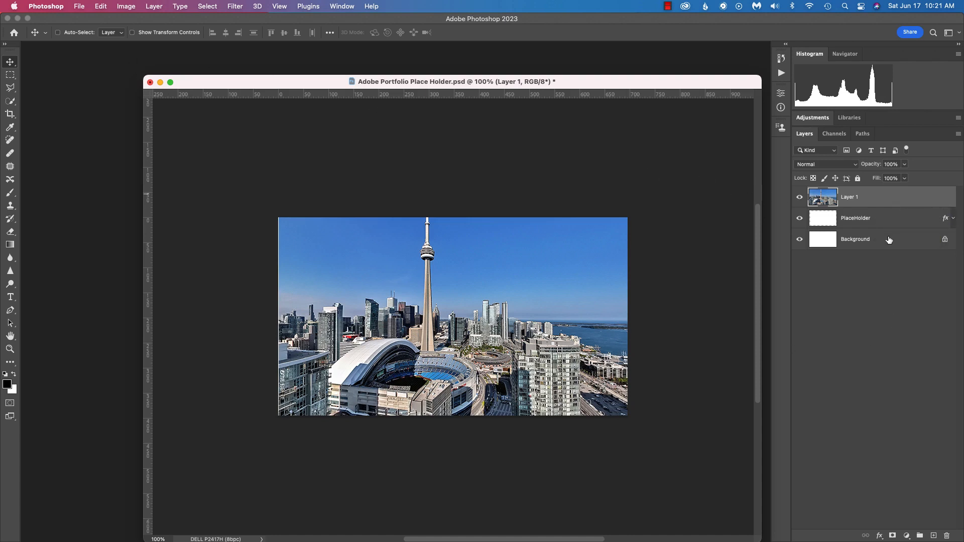
Clip Layer 1 to the PlaceHolder layer and scale it proportionally about its center to about 94.6 percent, 657 px wide
{"action": "left_click", "coordinate": [890, 207], "text": "alt"}
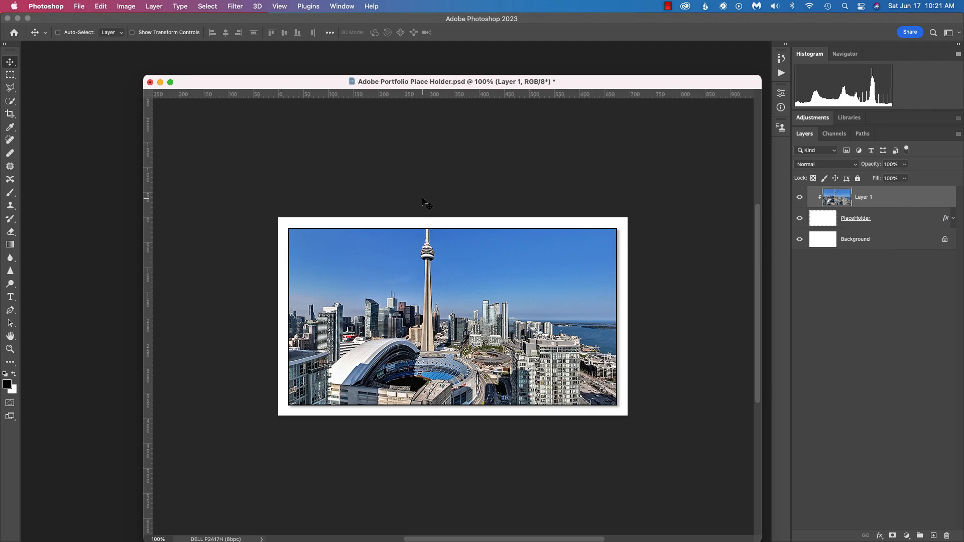
{"action": "key", "text": "super+t"}
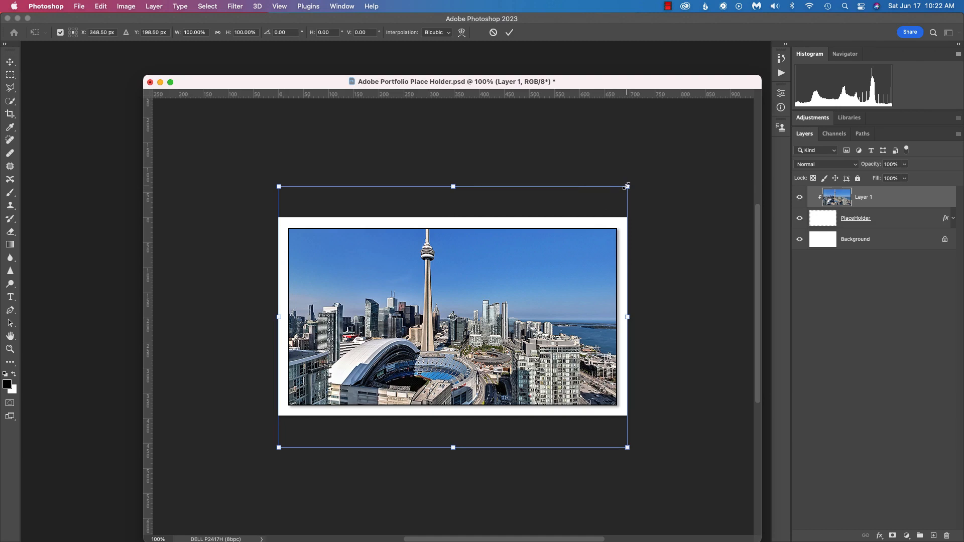
{"action": "left_click_drag", "start_coordinate": [627, 186], "coordinate": [618, 194]}
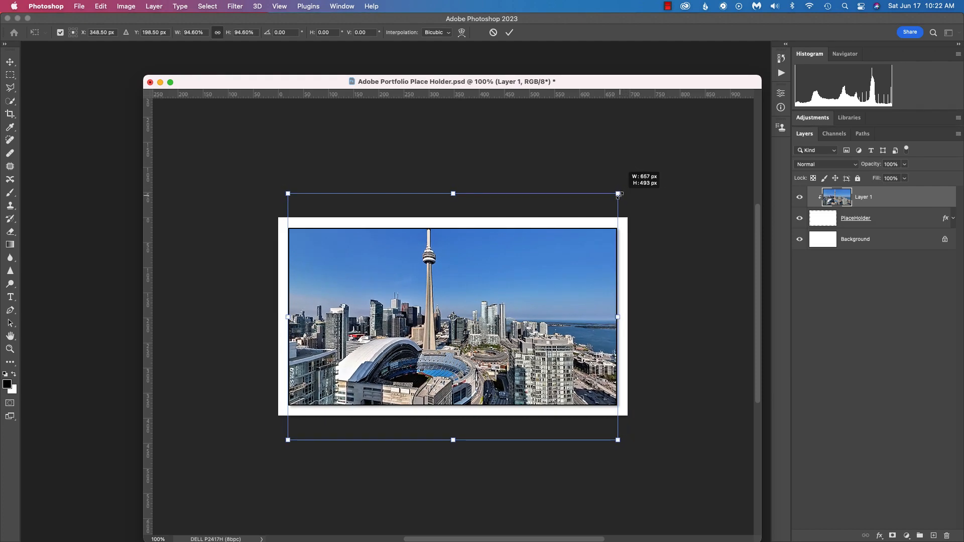
{"action": "left_click", "coordinate": [509, 32]}
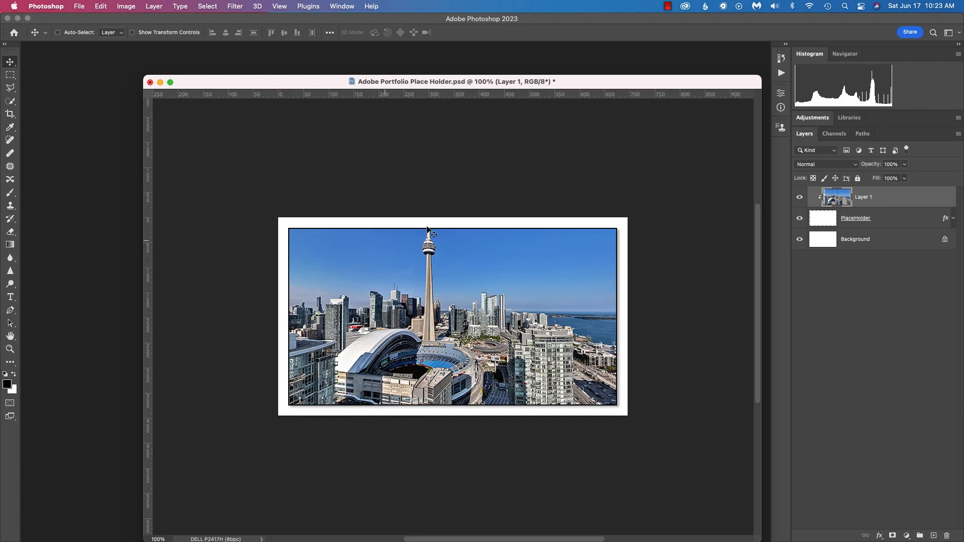
Save the layered document as Adobe Portfolio Place Holder.psd in the Stroke and Drop Shadow folder, and flatten the image
{"action": "left_click", "coordinate": [83, 7]}
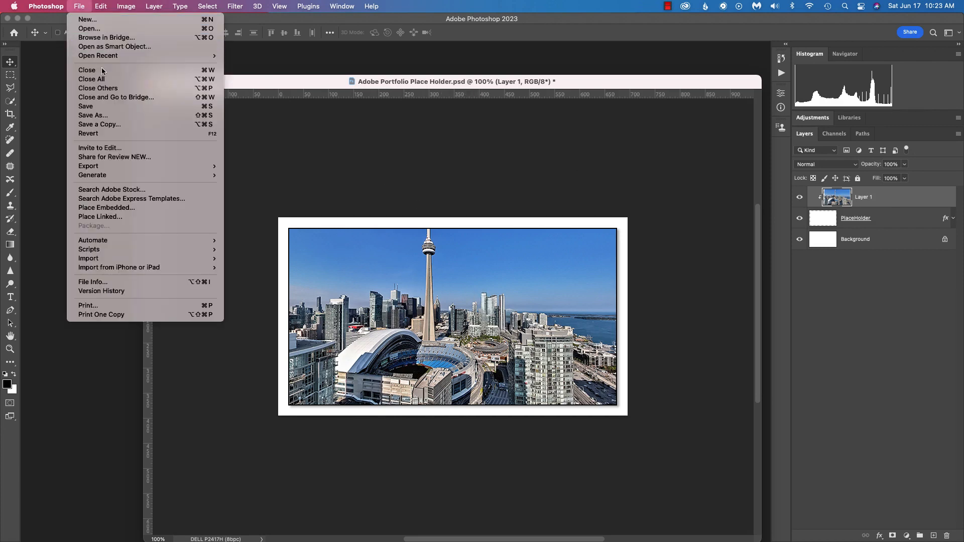
{"action": "left_click", "coordinate": [106, 107]}
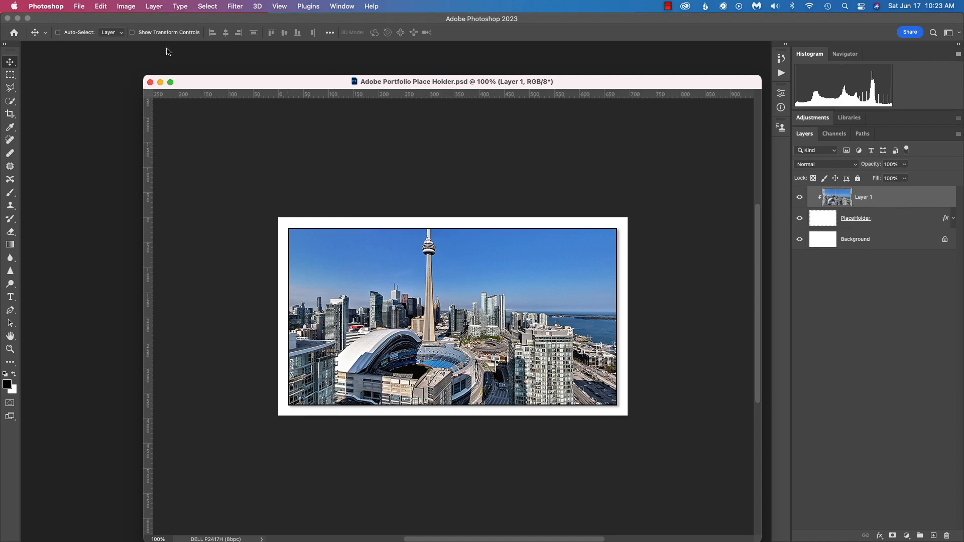
{"action": "left_click", "coordinate": [80, 6]}
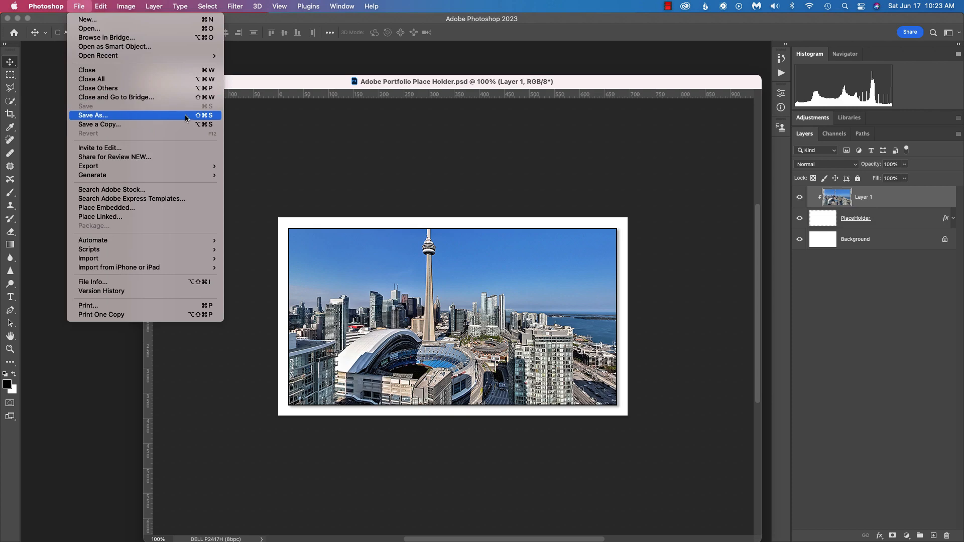
{"action": "left_click", "coordinate": [142, 116]}
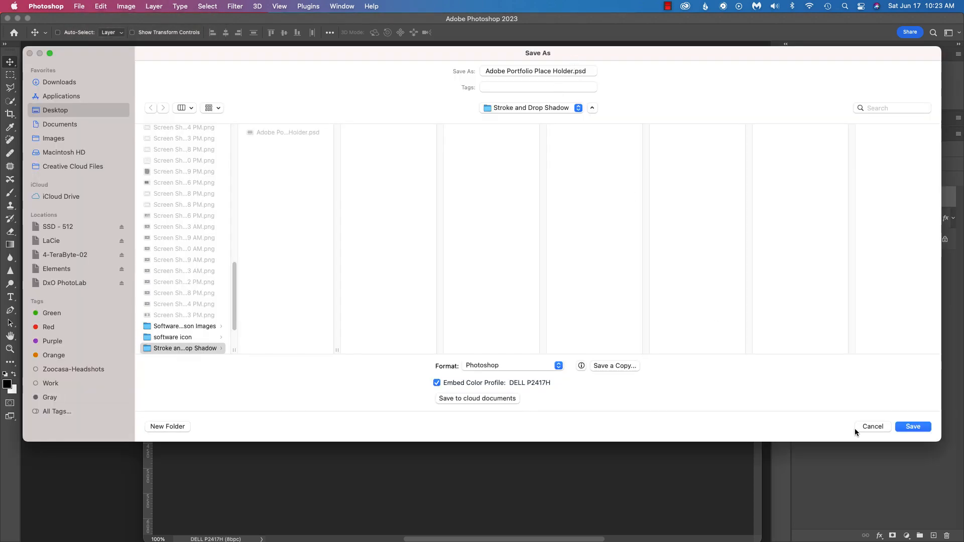
{"action": "left_click", "coordinate": [913, 426]}
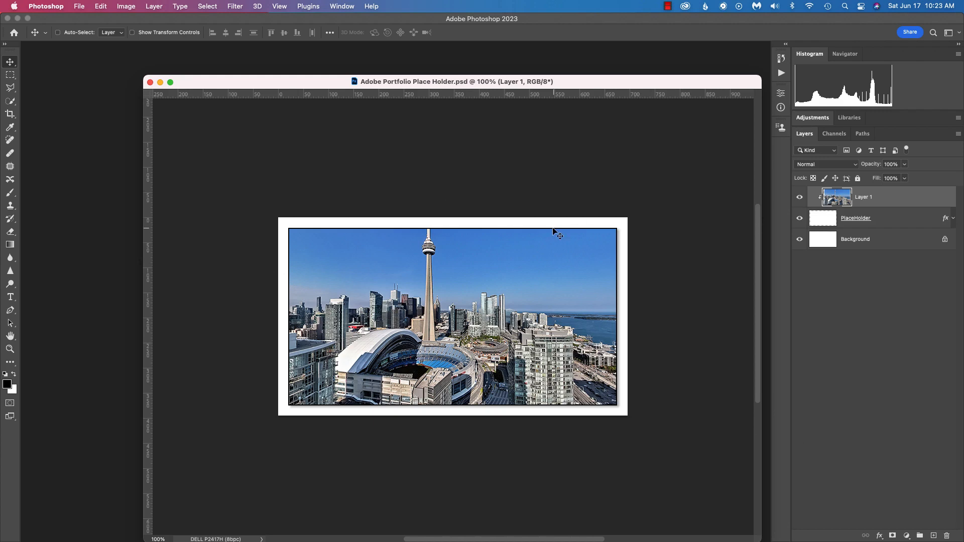
{"action": "left_click", "coordinate": [154, 6]}
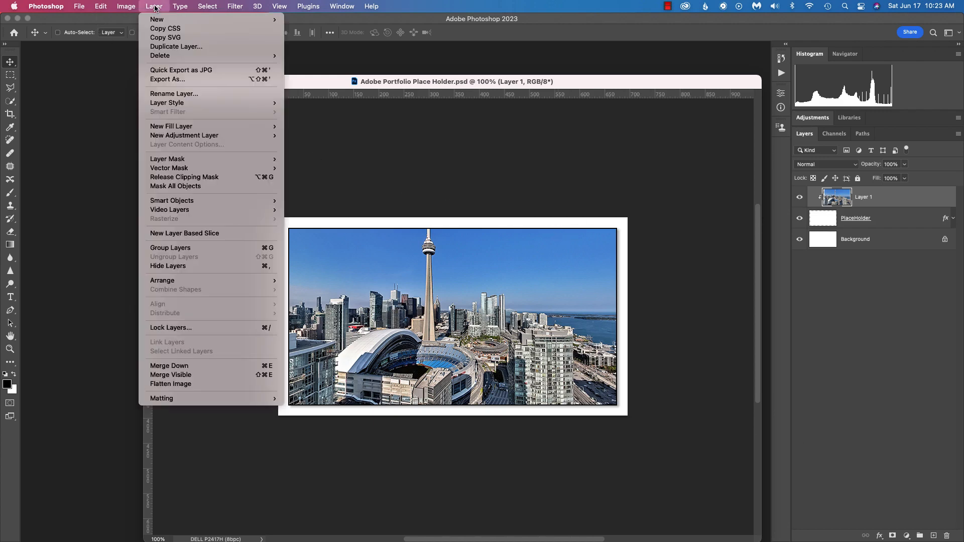
{"action": "left_click", "coordinate": [202, 384]}
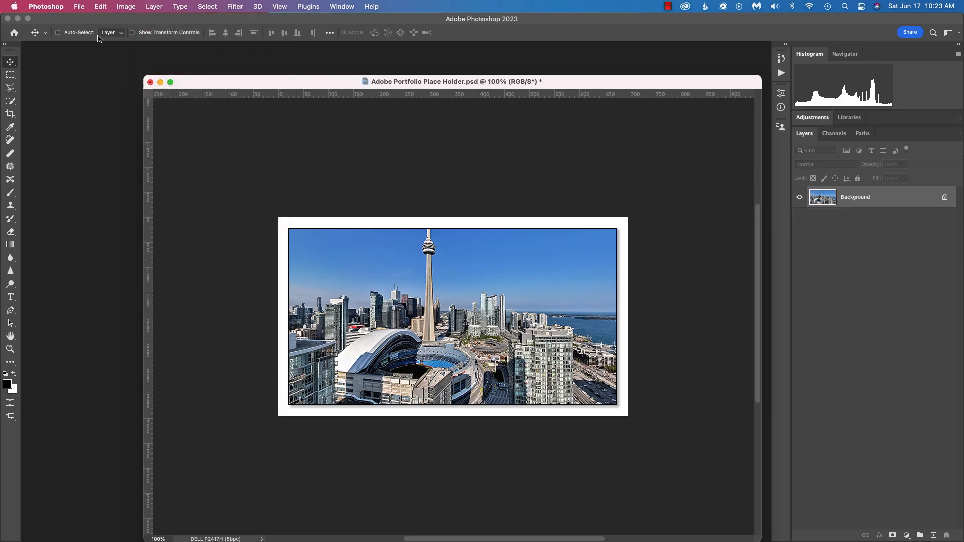
{"action": "left_click", "coordinate": [79, 6]}
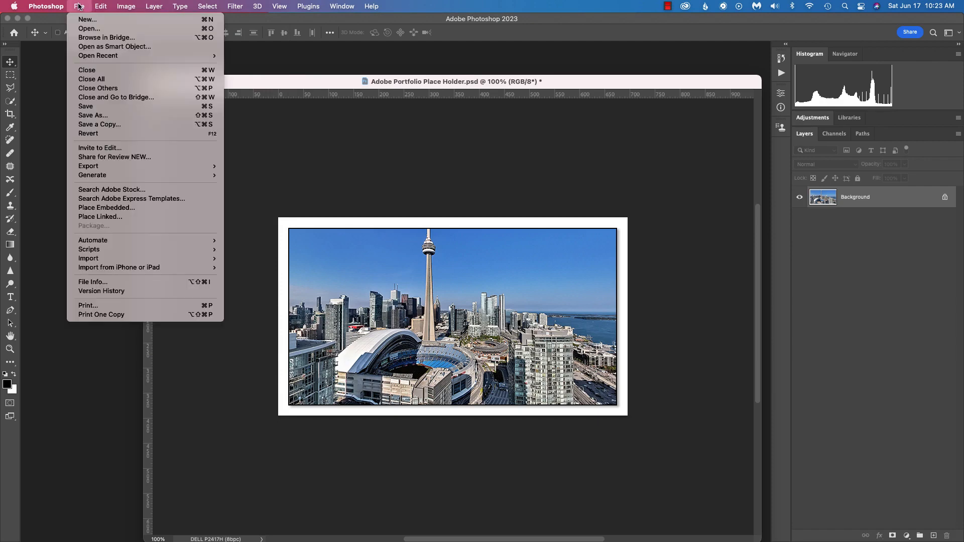
{"action": "left_click", "coordinate": [94, 116]}
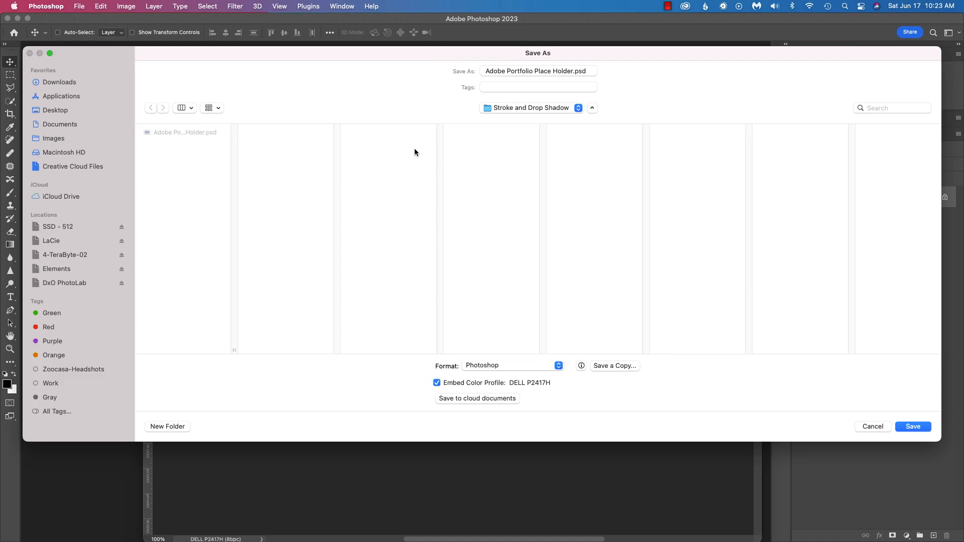
{"action": "left_click", "coordinate": [522, 366]}
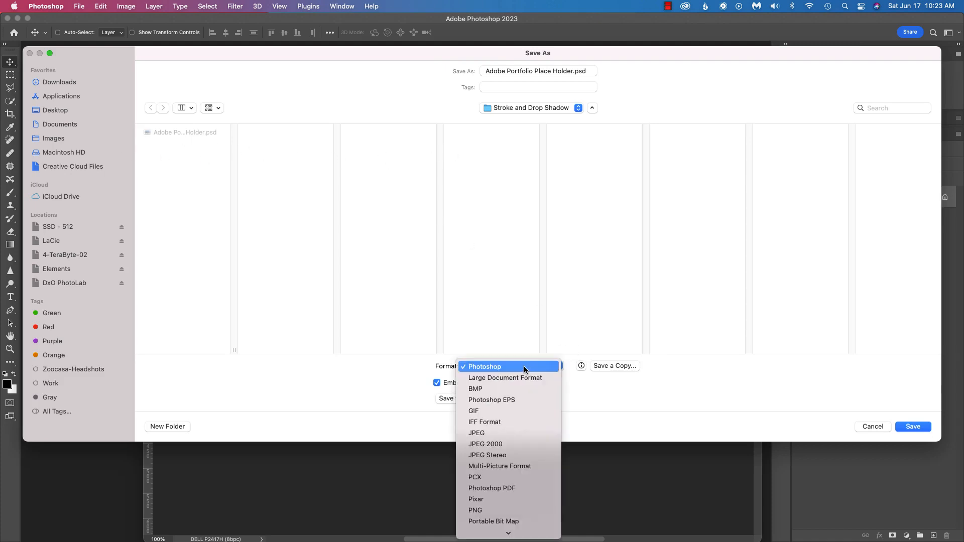
{"action": "left_click", "coordinate": [523, 433]}
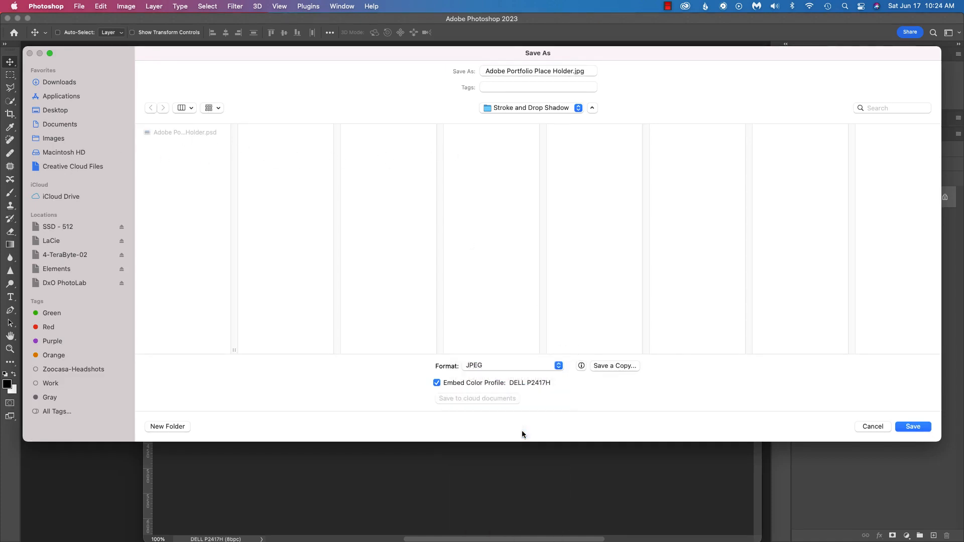
{"action": "left_click", "coordinate": [572, 70]}
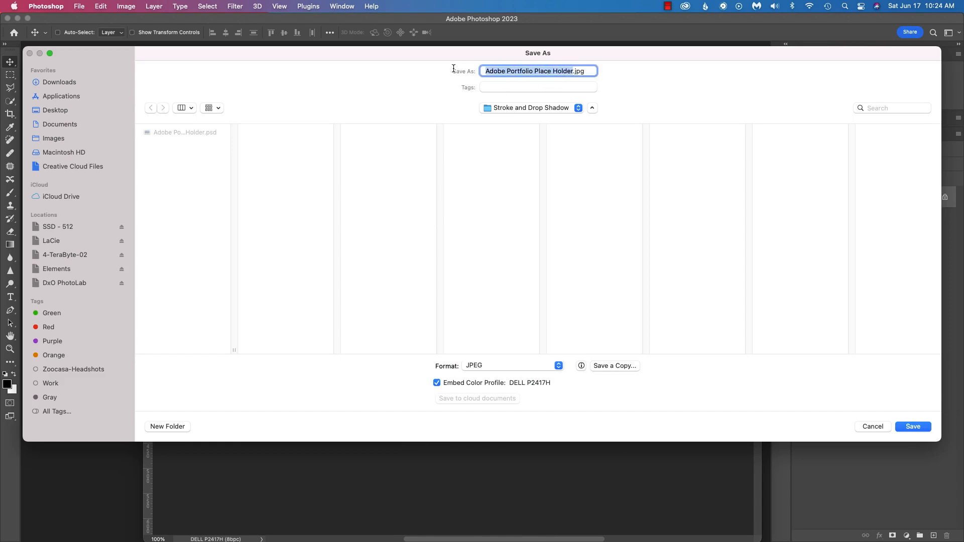
{"action": "left_click_drag", "start_coordinate": [454, 69], "coordinate": [535, 68]}
{"action": "type", "text": "01"}
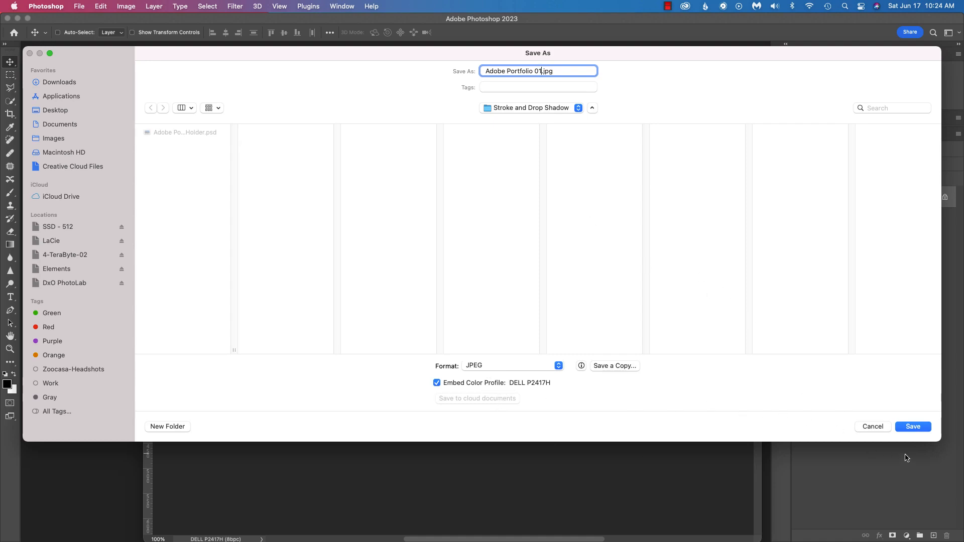
{"action": "left_click", "coordinate": [873, 426]}
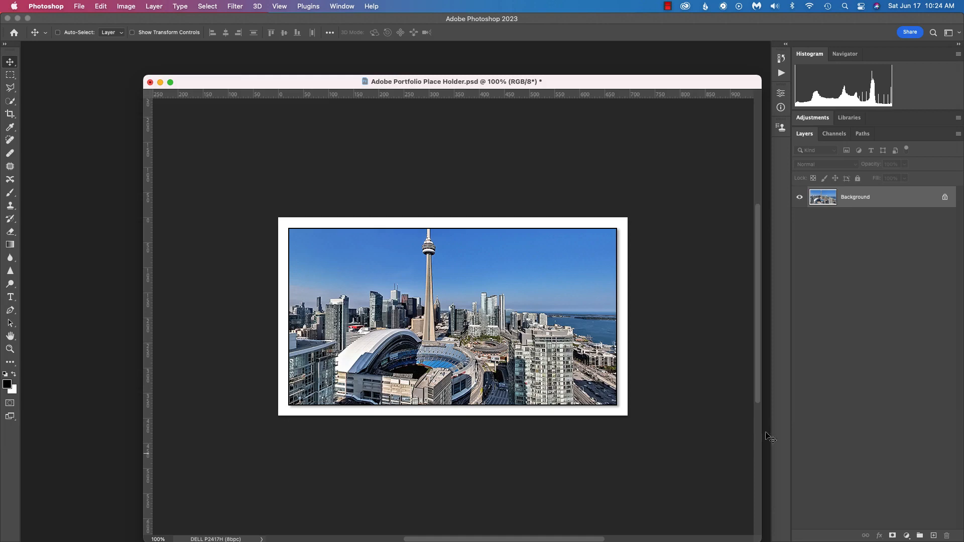
Convert the flattened image to the sRGB IEC61966-2.1 profile using Adobe (ACE) and Relative Colorimetric intent
{"action": "left_click", "coordinate": [101, 6]}
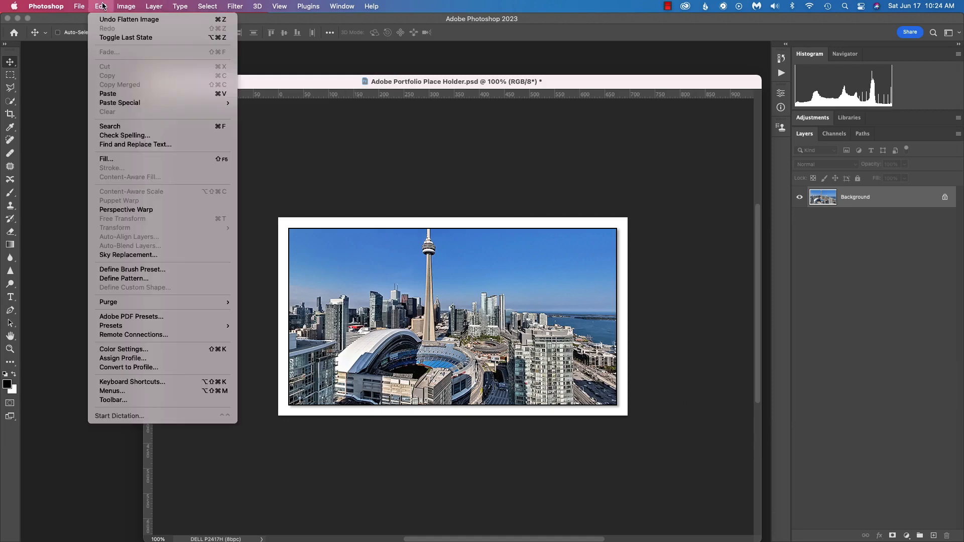
{"action": "left_click", "coordinate": [163, 368]}
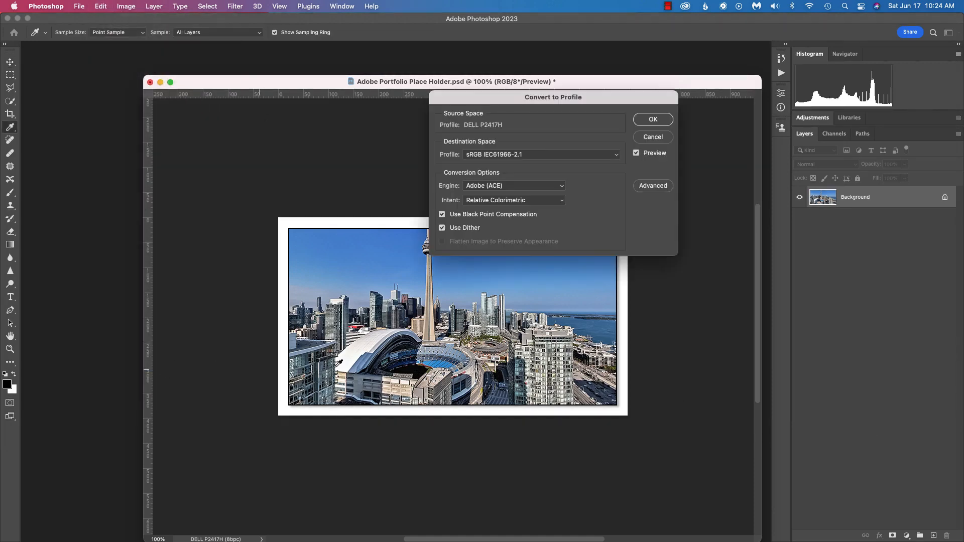
{"action": "left_click", "coordinate": [649, 121]}
{"action": "key", "text": "v"}
Save the flattened image in JPEG format as Adobe Portfolio 01.jpg, with quality 12 (Maximum) and Baseline ("Standard")
{"action": "left_click", "coordinate": [79, 7]}
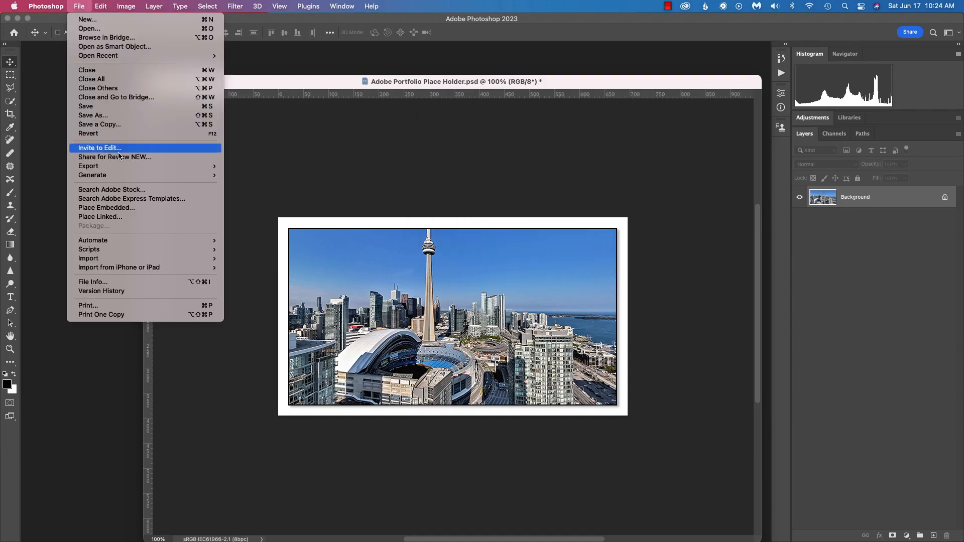
{"action": "left_click", "coordinate": [132, 116]}
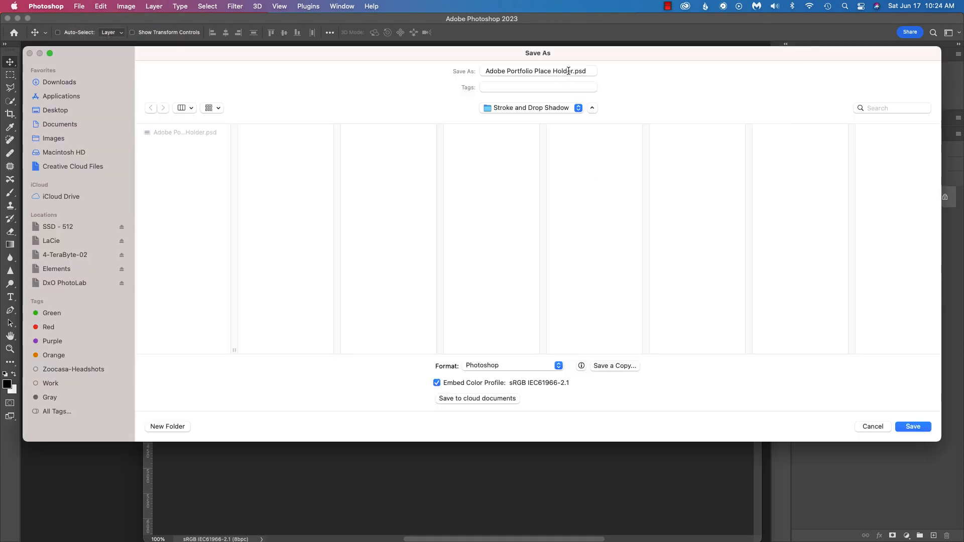
{"action": "left_click", "coordinate": [571, 71]}
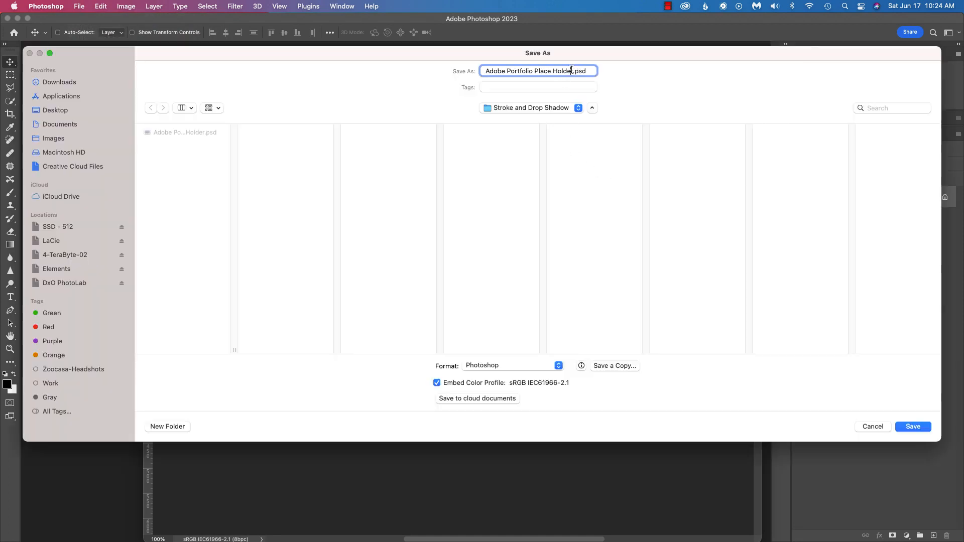
{"action": "key", "text": "Delete"}
{"action": "key", "text": "BackSpace"}
{"action": "key", "text": "BackSpace"}
{"action": "key", "text": "BackSpace"}
{"action": "key", "text": "BackSpace"}
{"action": "key", "text": "BackSpace"}
{"action": "key", "text": "BackSpace"}
{"action": "key", "text": "BackSpace"}
{"action": "key", "text": "BackSpace"}
{"action": "key", "text": "BackSpace"}
{"action": "key", "text": "BackSpace"}
{"action": "key", "text": "BackSpace"}
{"action": "type", "text": "01"}
{"action": "left_click", "coordinate": [512, 365]}
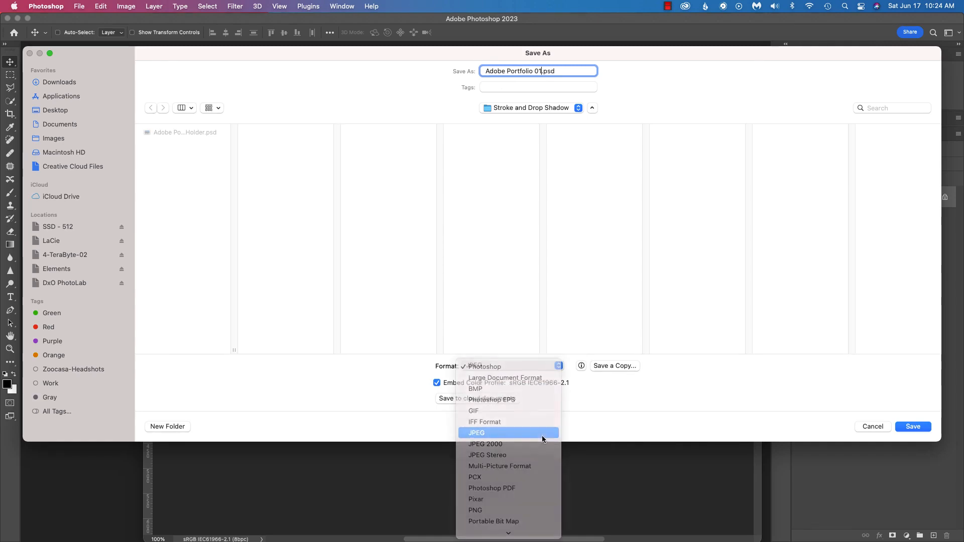
{"action": "left_click", "coordinate": [518, 434]}
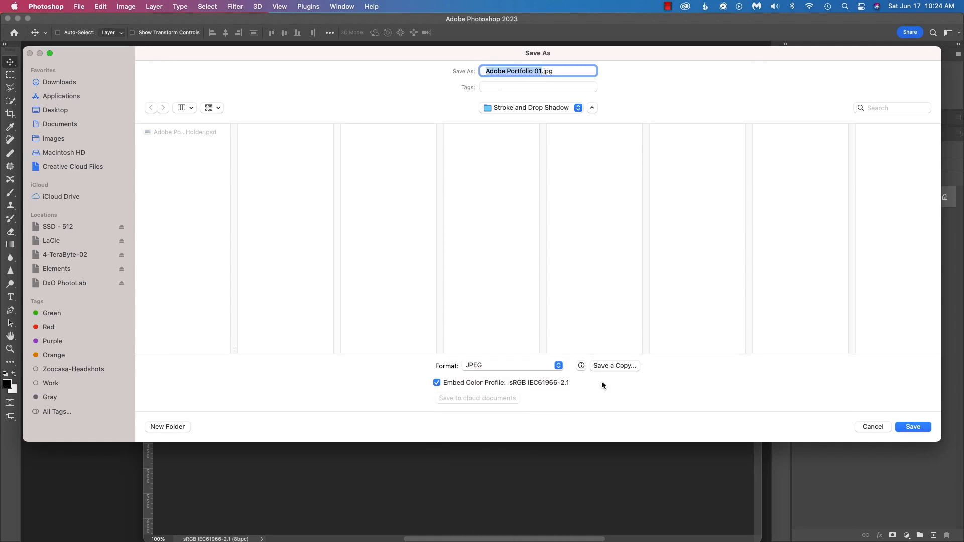
{"action": "left_click", "coordinate": [913, 426]}
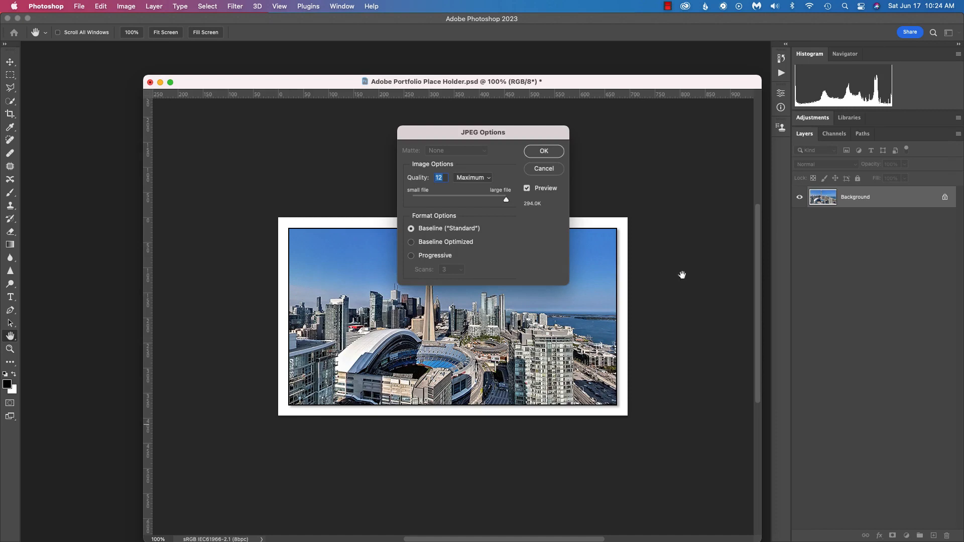
{"action": "left_click", "coordinate": [545, 152]}
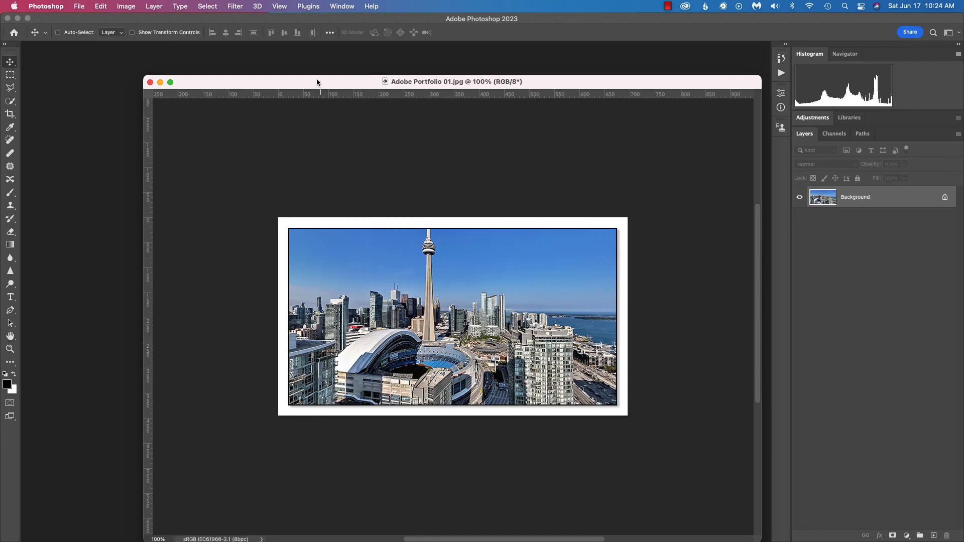
Close both open documents, Adobe Portfolio 01.jpg and RogersCentreView-Youtube.jpg
{"action": "mouse_move", "coordinate": [346, 85]}
{"action": "left_mouse_down"}
{"action": "mouse_move", "coordinate": [279, 69]}
{"action": "mouse_move", "coordinate": [338, 80]}
{"action": "left_mouse_up"}
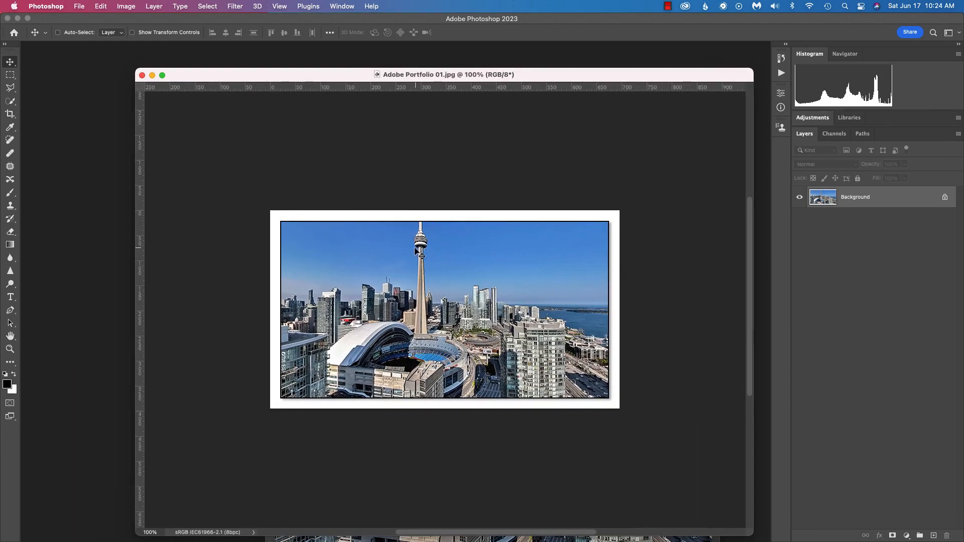
{"action": "left_click", "coordinate": [142, 77]}
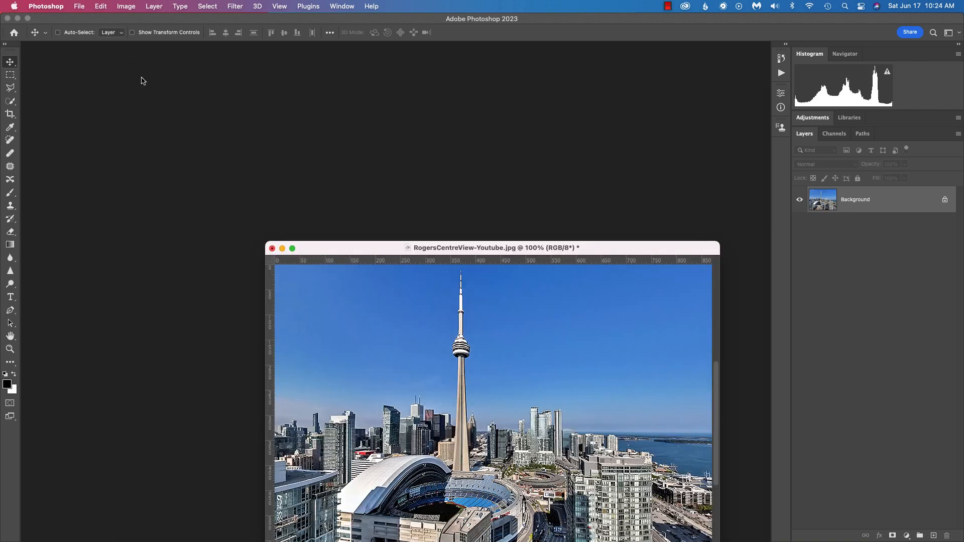
{"action": "left_click", "coordinate": [272, 249]}
{"action": "left_click", "coordinate": [482, 223]}
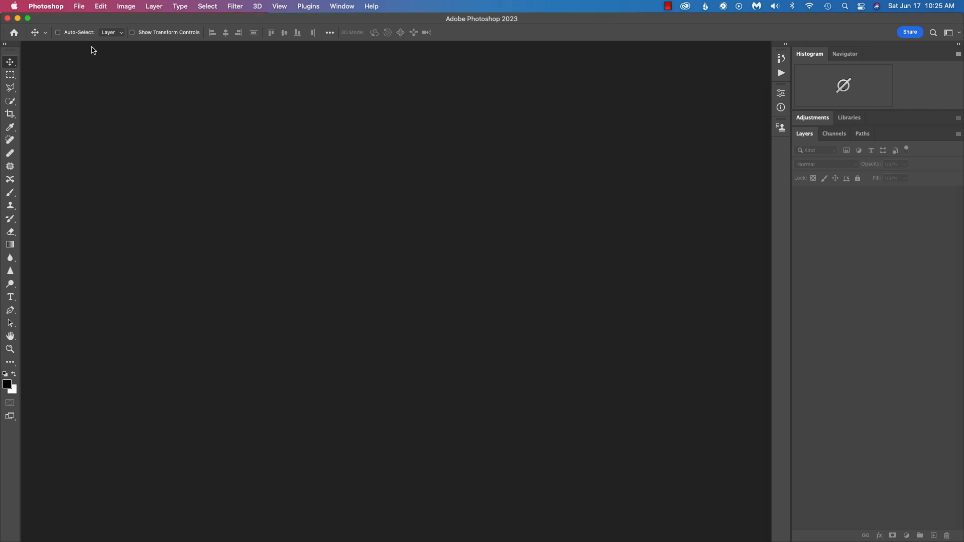
Reopen the recent file Adobe Portfolio Place Holder.psd with its embedded color profile and move its window toward the middle of the workspace
{"action": "left_click", "coordinate": [80, 6]}
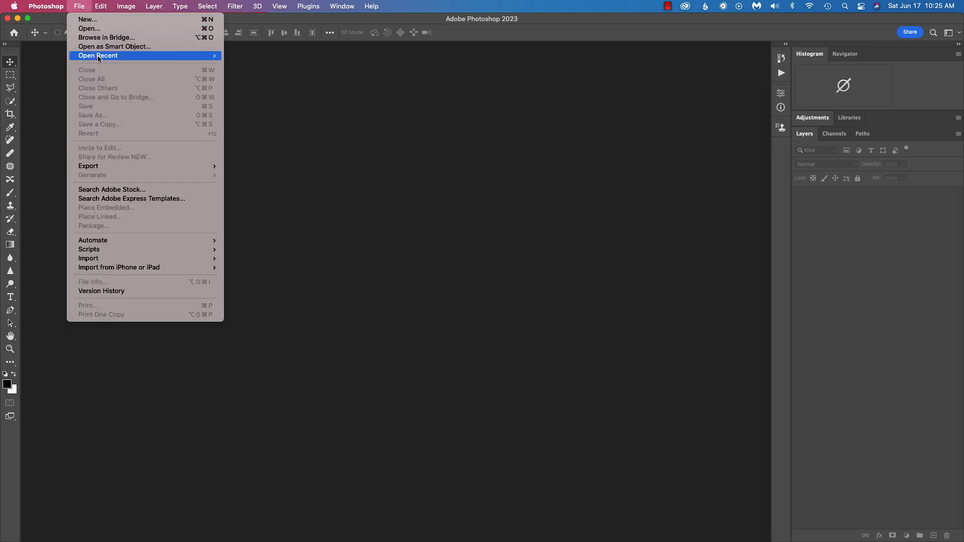
{"action": "mouse_move", "coordinate": [99, 58]}
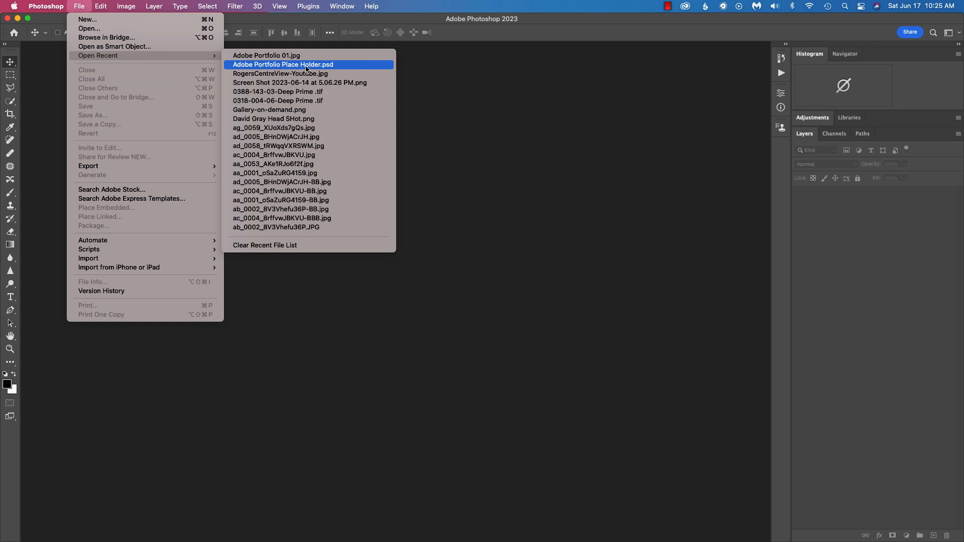
{"action": "left_click", "coordinate": [306, 65]}
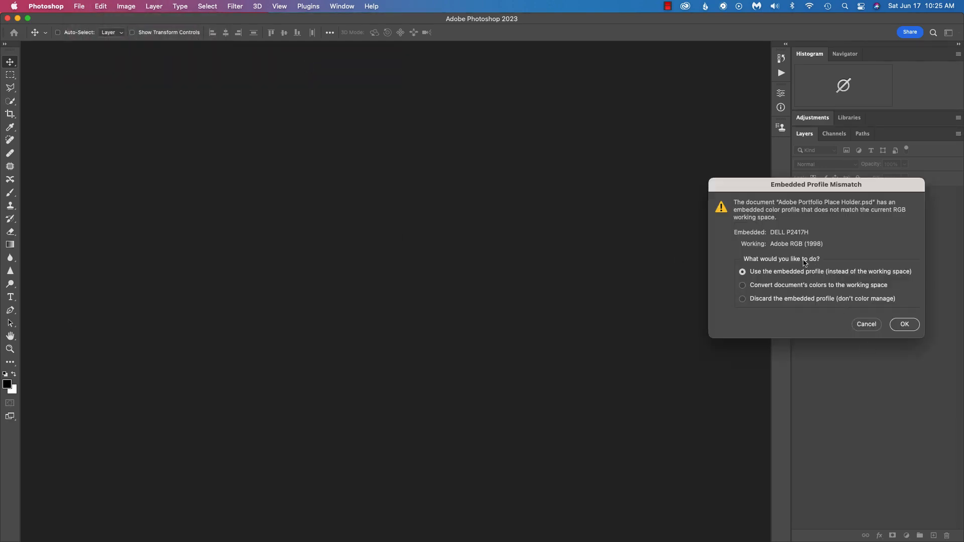
{"action": "left_click", "coordinate": [906, 326]}
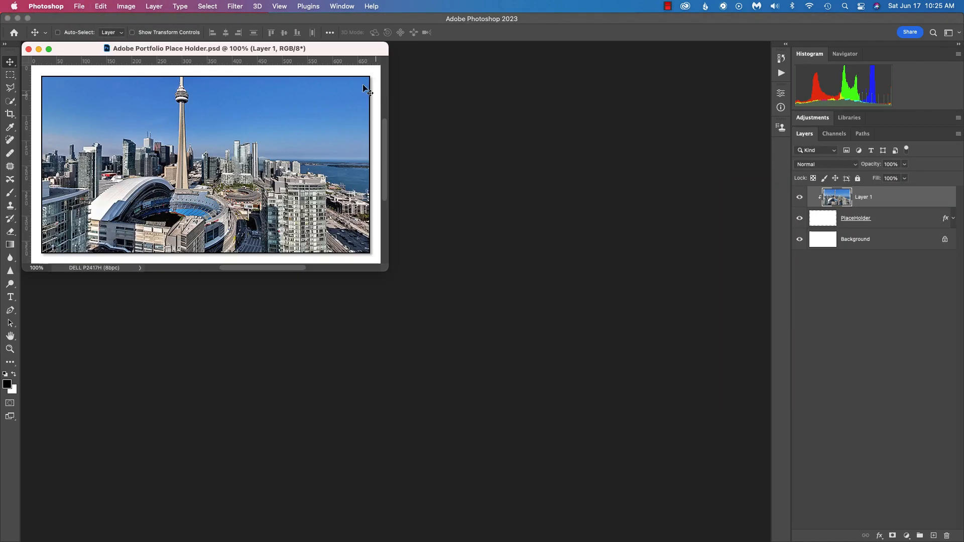
{"action": "left_click_drag", "start_coordinate": [329, 48], "coordinate": [510, 128]}
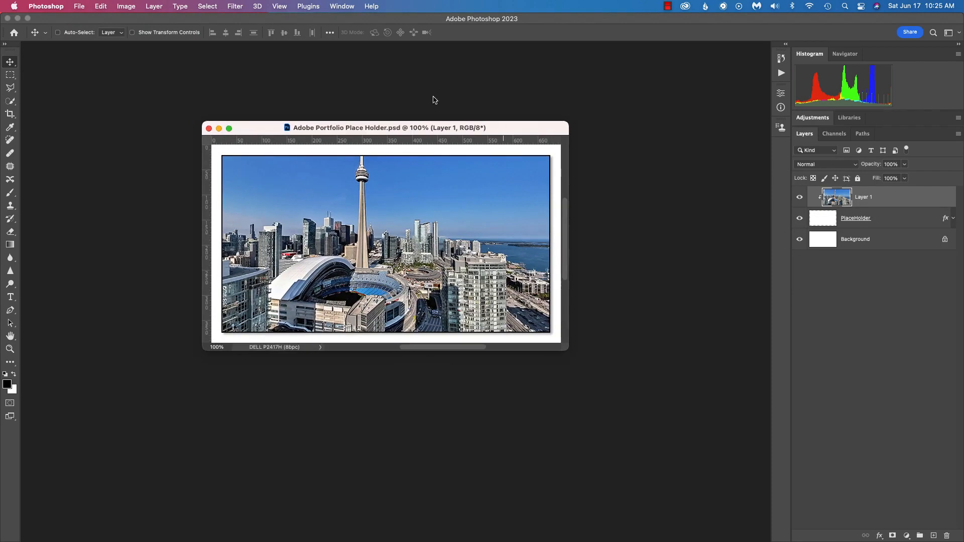
Convert the placeholder document to the sRGB IEC61966-2.1 profile and save the PSD
{"action": "left_click", "coordinate": [100, 6]}
{"action": "left_click", "coordinate": [180, 368]}
{"action": "left_click", "coordinate": [653, 119]}
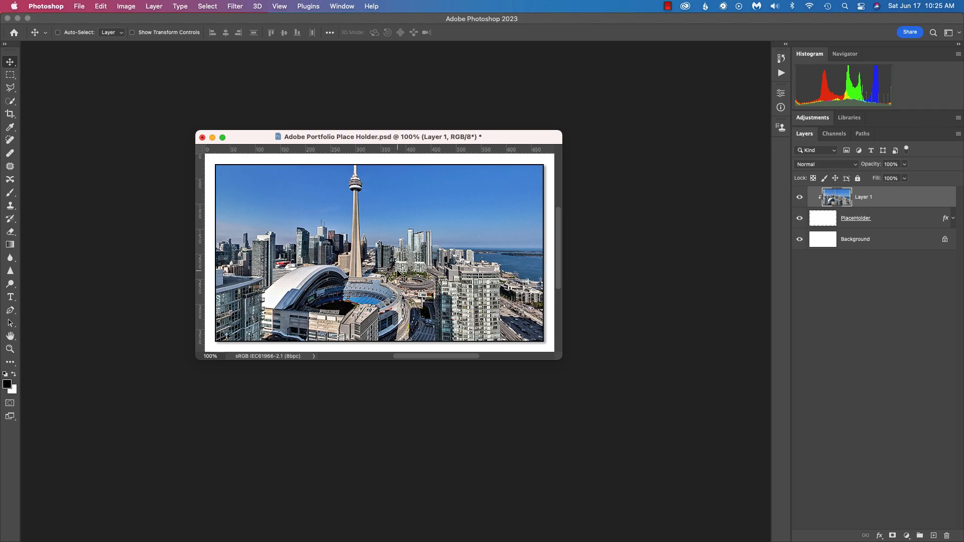
{"action": "key", "text": "super+s"}
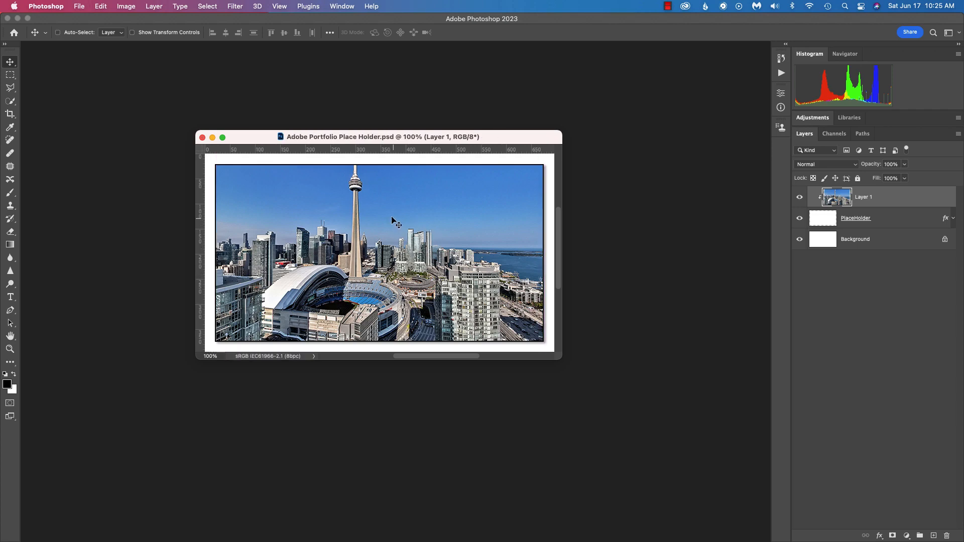
{"action": "left_click_drag", "start_coordinate": [340, 142], "coordinate": [322, 127]}
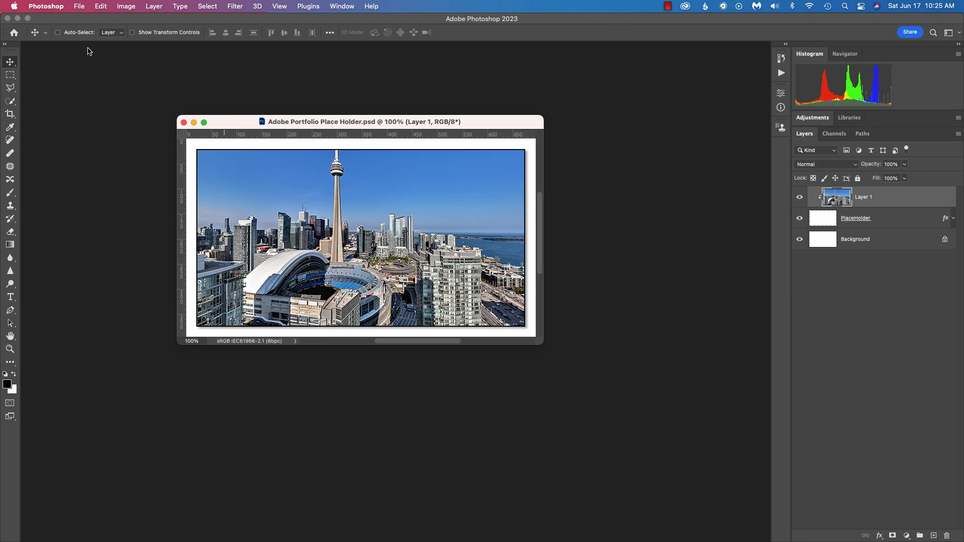
Start opening another file and browse to the Printful folder on the LaCie drive, widening the folder listing
{"action": "left_click", "coordinate": [78, 6]}
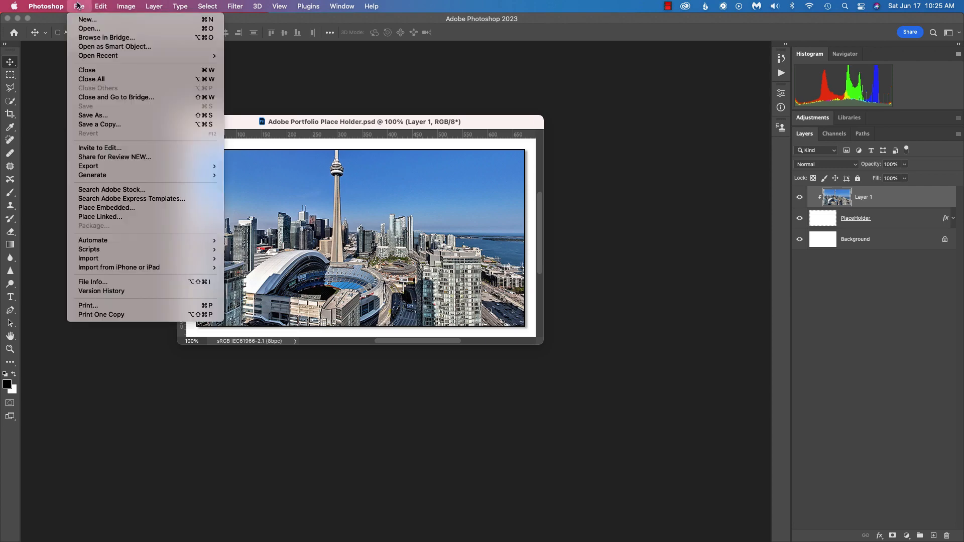
{"action": "left_click", "coordinate": [95, 34]}
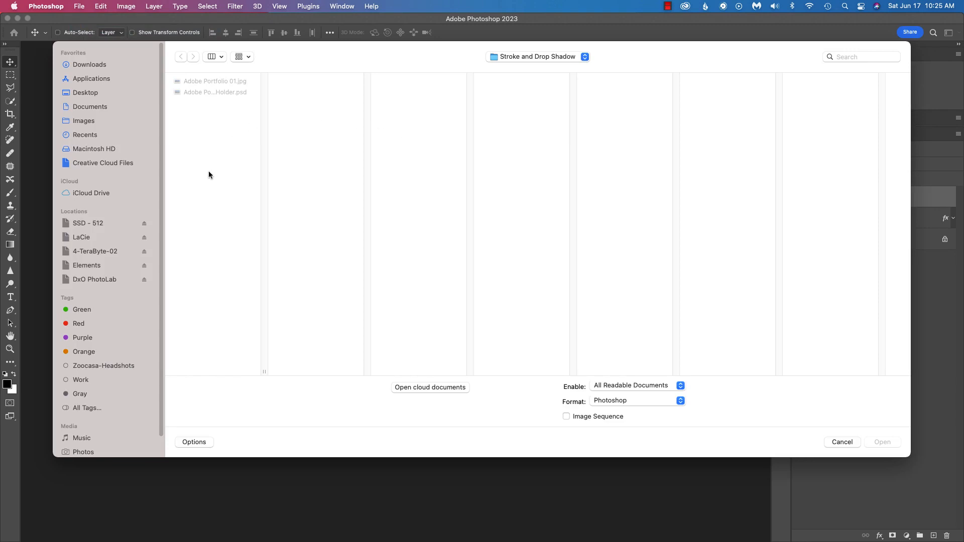
{"action": "left_click", "coordinate": [114, 242]}
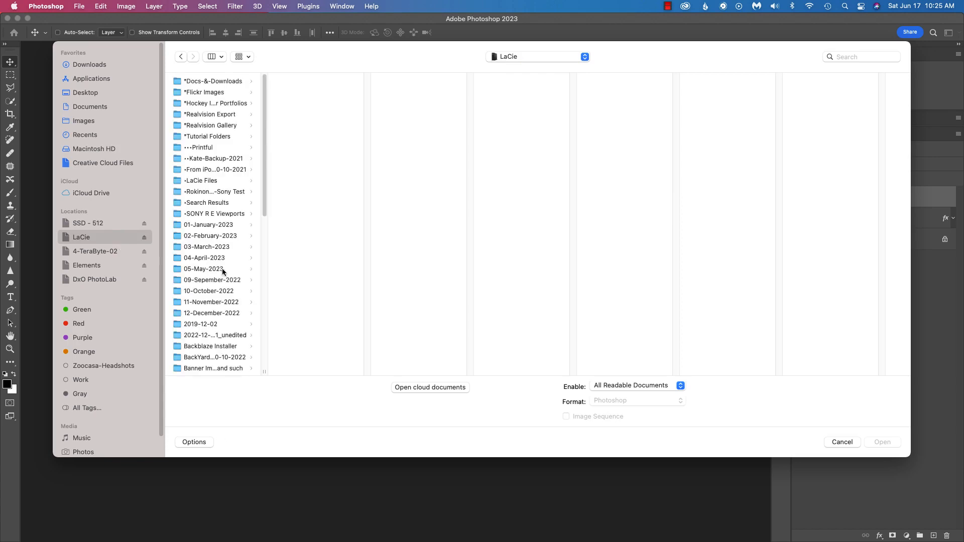
{"action": "left_click_drag", "start_coordinate": [262, 370], "coordinate": [388, 379]}
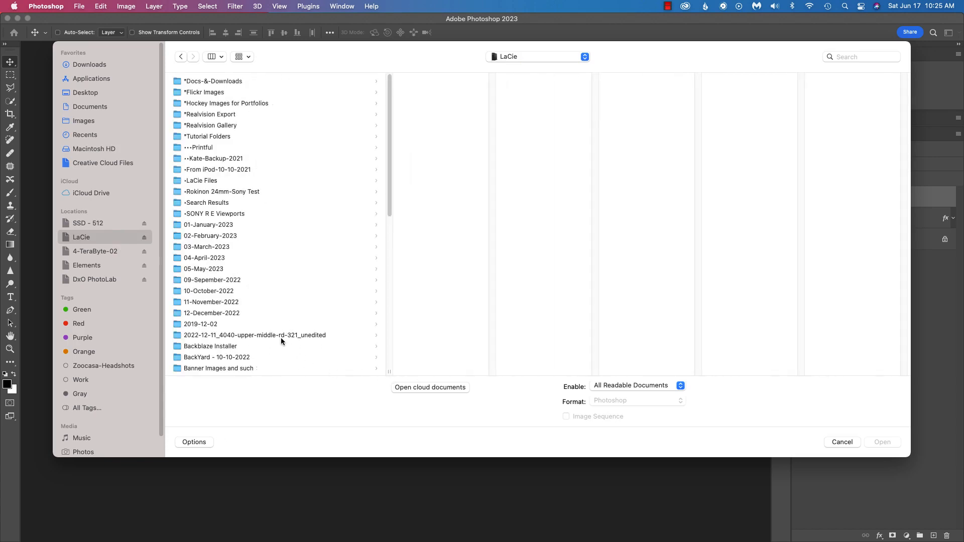
{"action": "left_click", "coordinate": [261, 148]}
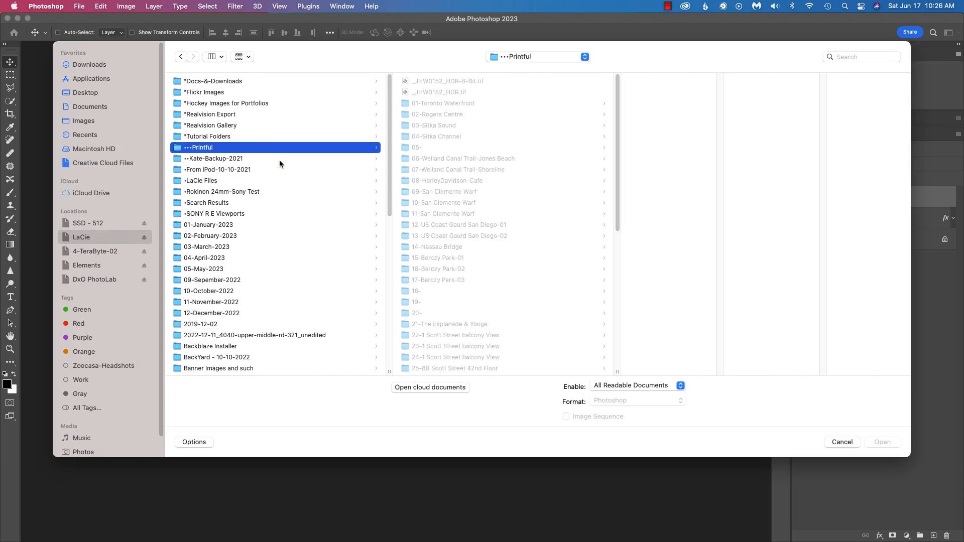
Preview candidate photos in the 01-Toronto Waterfront and 03-Sitka Sound folders
{"action": "left_click", "coordinate": [475, 104]}
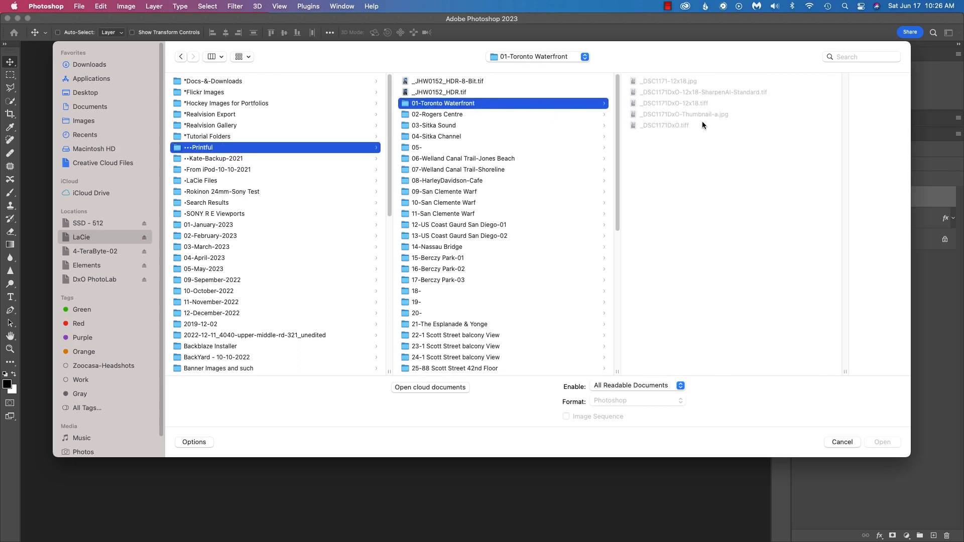
{"action": "left_click", "coordinate": [671, 83]}
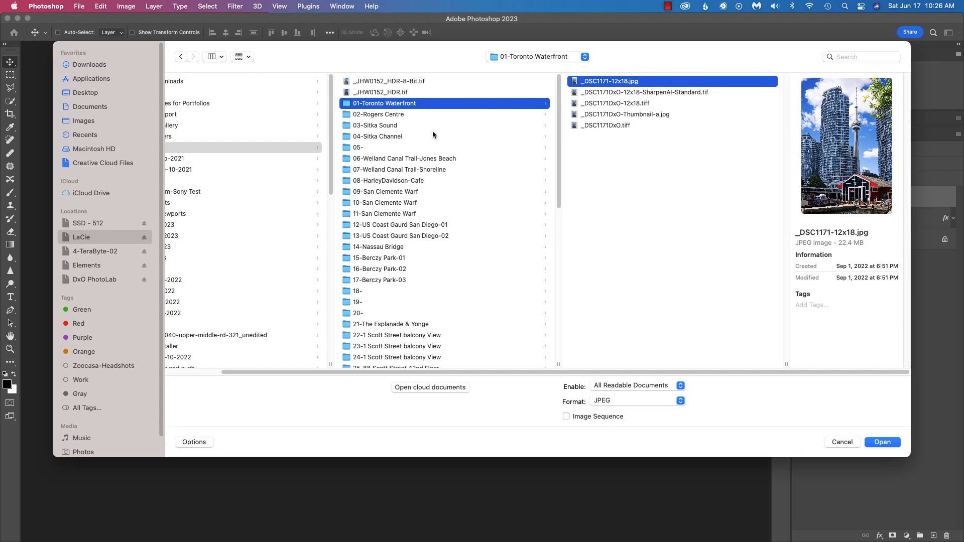
{"action": "left_click", "coordinate": [636, 126]}
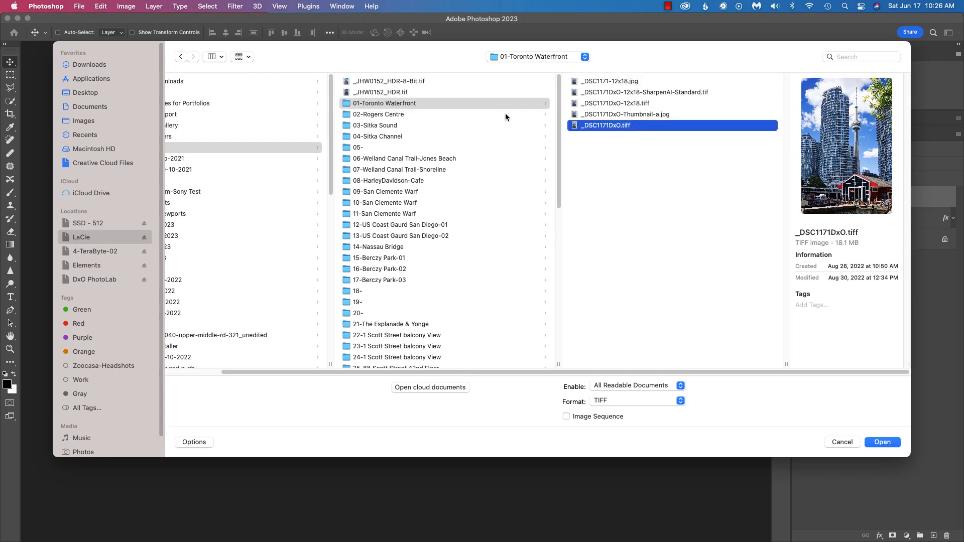
{"action": "left_click", "coordinate": [446, 115]}
{"action": "left_click", "coordinate": [436, 125]}
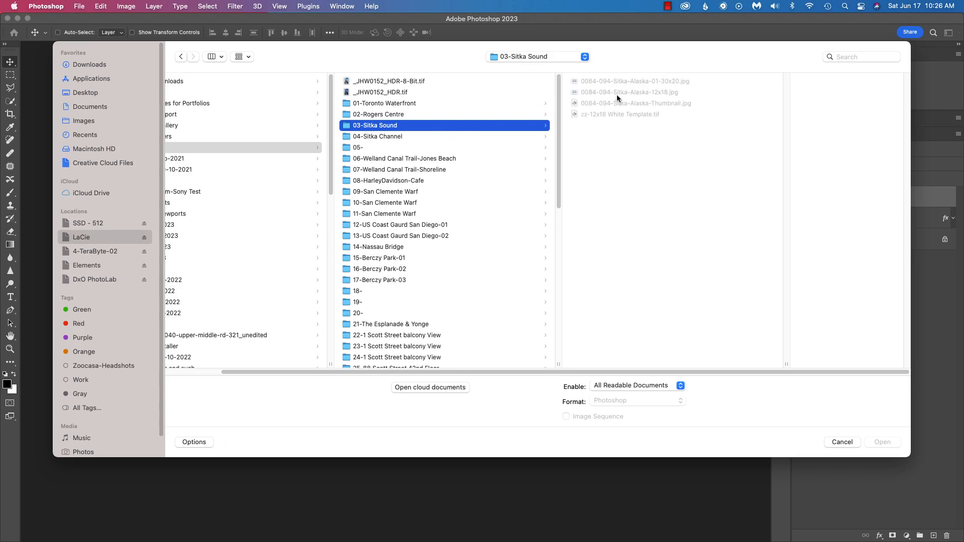
{"action": "left_click", "coordinate": [616, 81]}
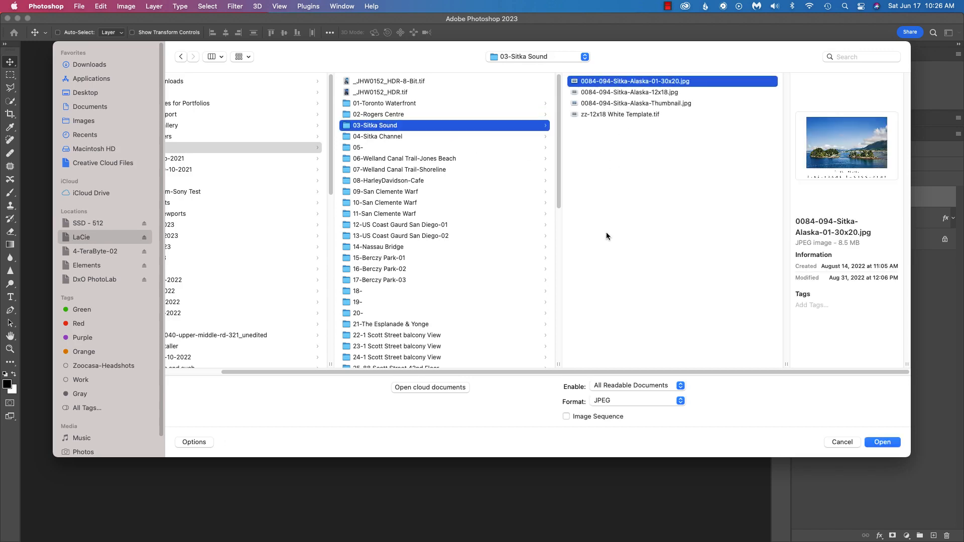
Open 0084-184-Sitka-Alaska-12x18.jpg from the 04-Sitka Channel folder, keeping its embedded color profile
{"action": "left_click", "coordinate": [423, 137]}
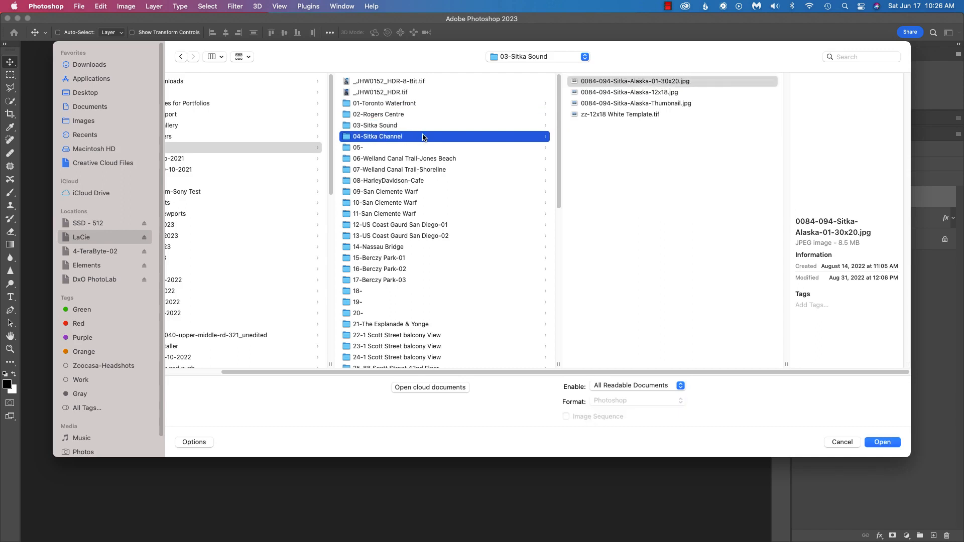
{"action": "left_click", "coordinate": [628, 92]}
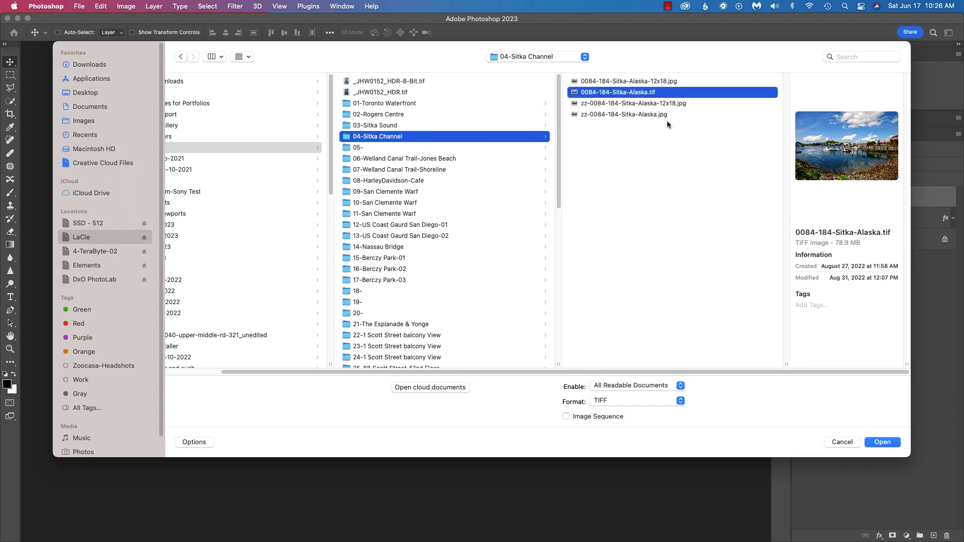
{"action": "left_click", "coordinate": [643, 82]}
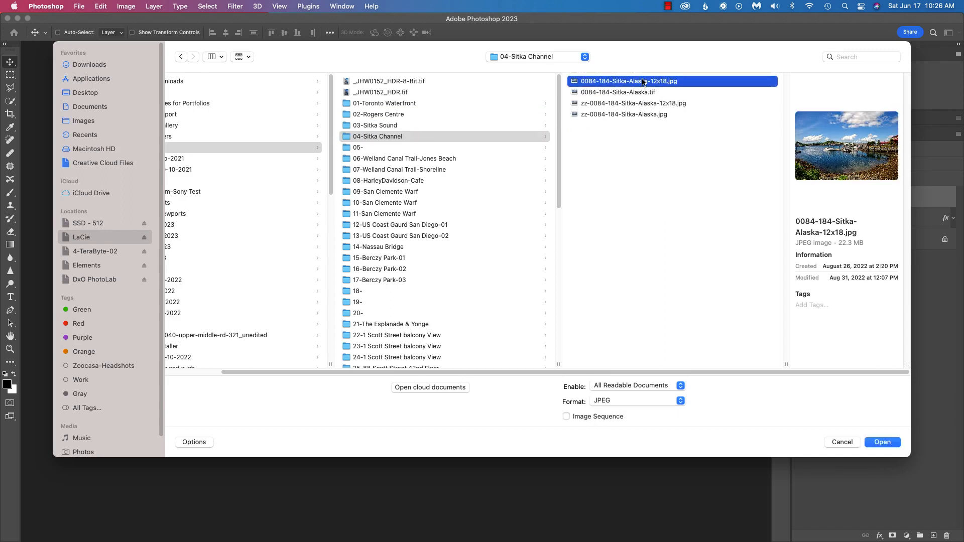
{"action": "left_click", "coordinate": [648, 115]}
{"action": "left_click", "coordinate": [637, 82]}
{"action": "left_click", "coordinate": [874, 447]}
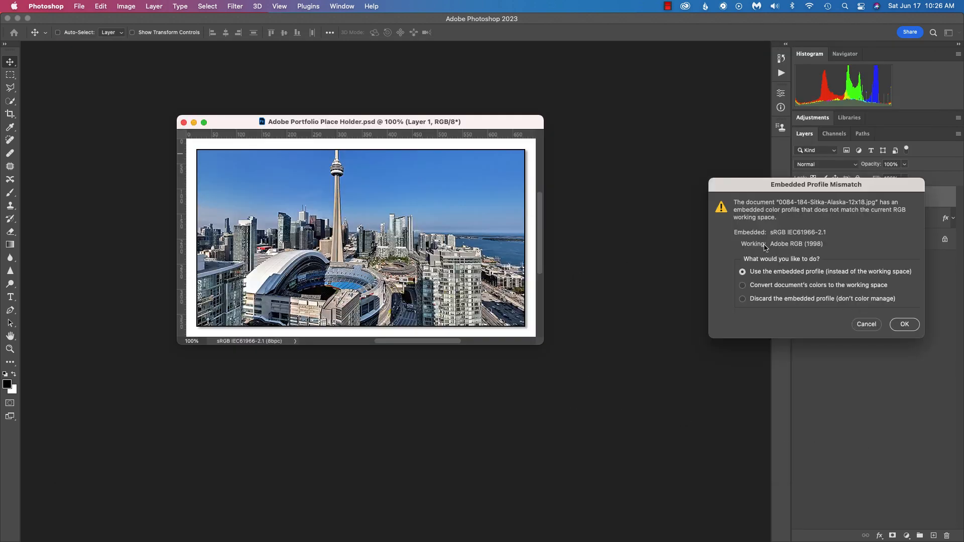
{"action": "left_click", "coordinate": [904, 324]}
Resize the Sitka photo to 12 percent width and height, keeping the resolution at 300 pixels/inch with Automatic resampling
{"action": "left_click_drag", "start_coordinate": [508, 53], "coordinate": [527, 86]}
{"action": "key", "text": "super+minus"}
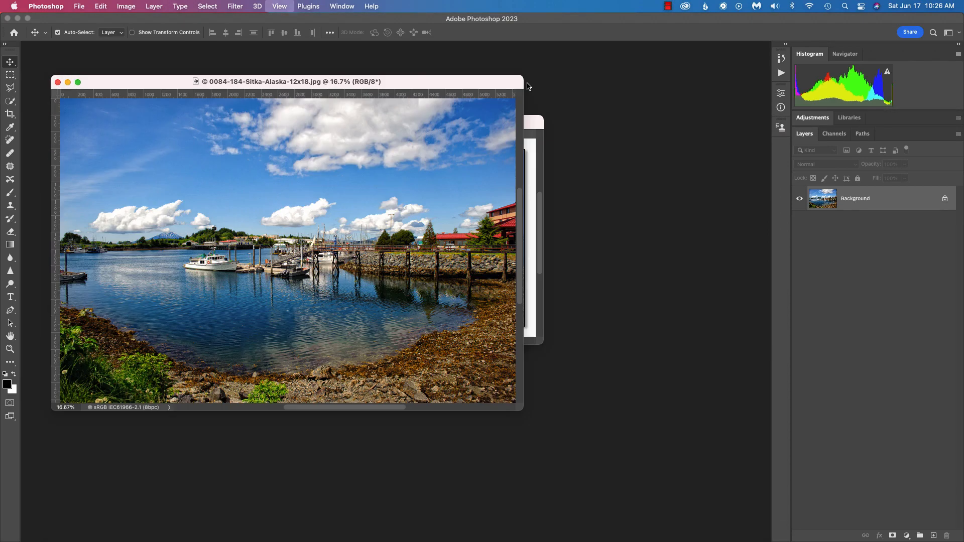
{"action": "left_click_drag", "start_coordinate": [372, 85], "coordinate": [498, 178]}
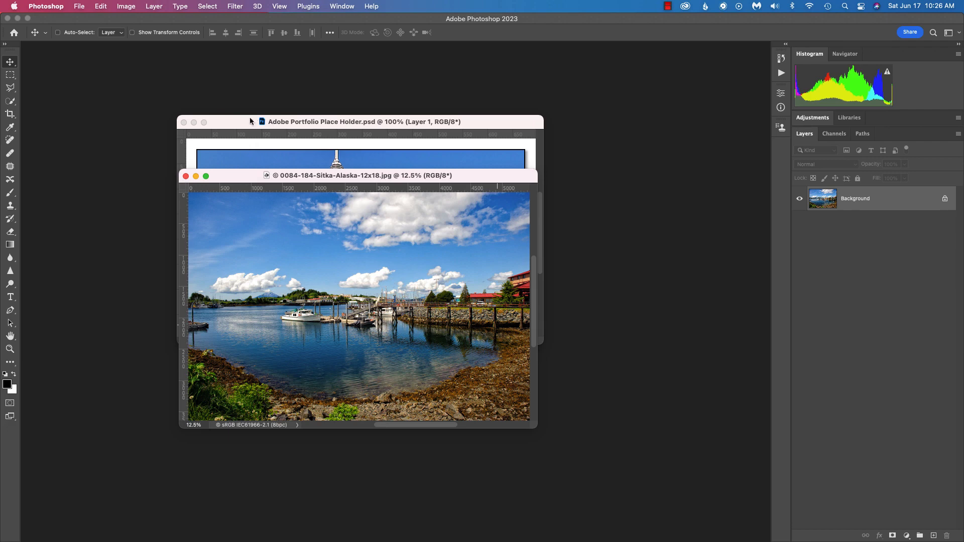
{"action": "left_click", "coordinate": [128, 7]}
{"action": "left_click", "coordinate": [151, 82]}
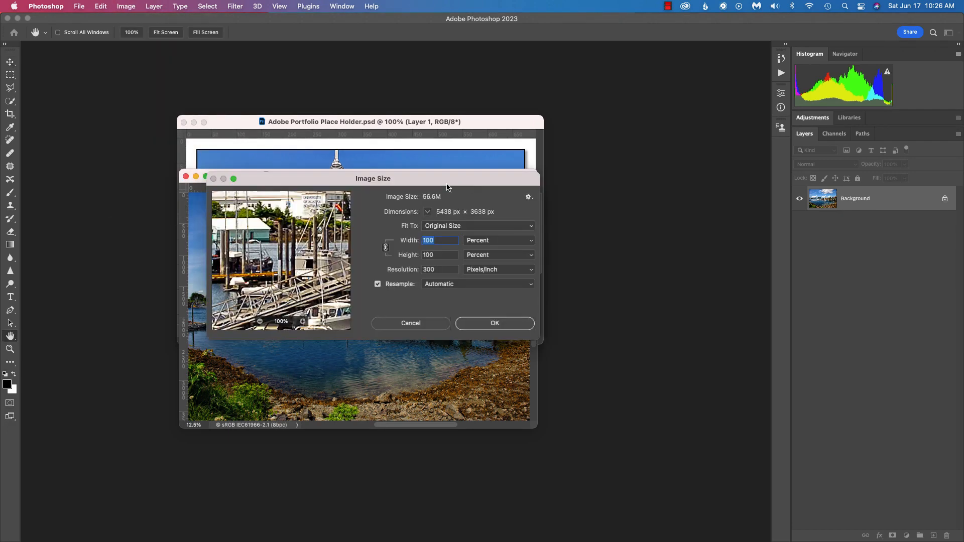
{"action": "left_click_drag", "start_coordinate": [449, 187], "coordinate": [515, 251]}
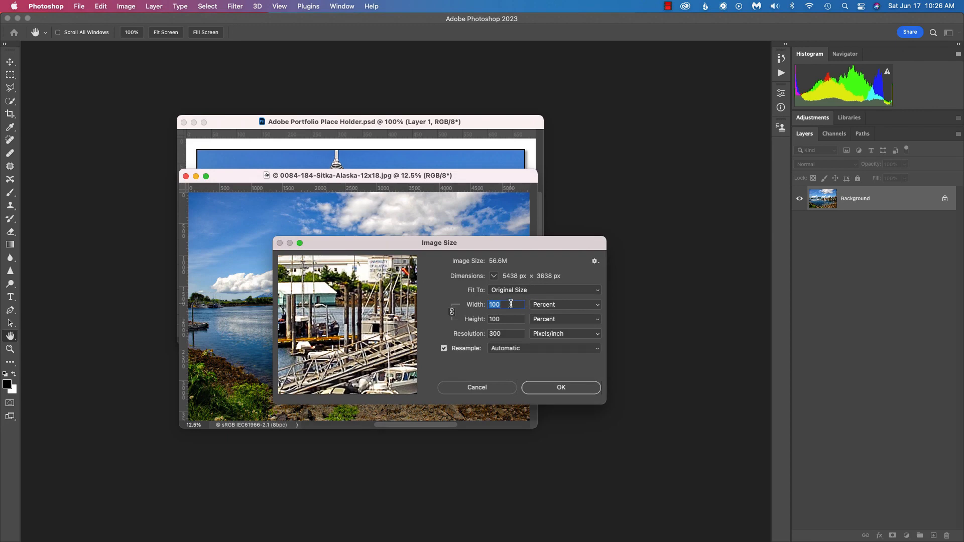
{"action": "type", "text": "12"}
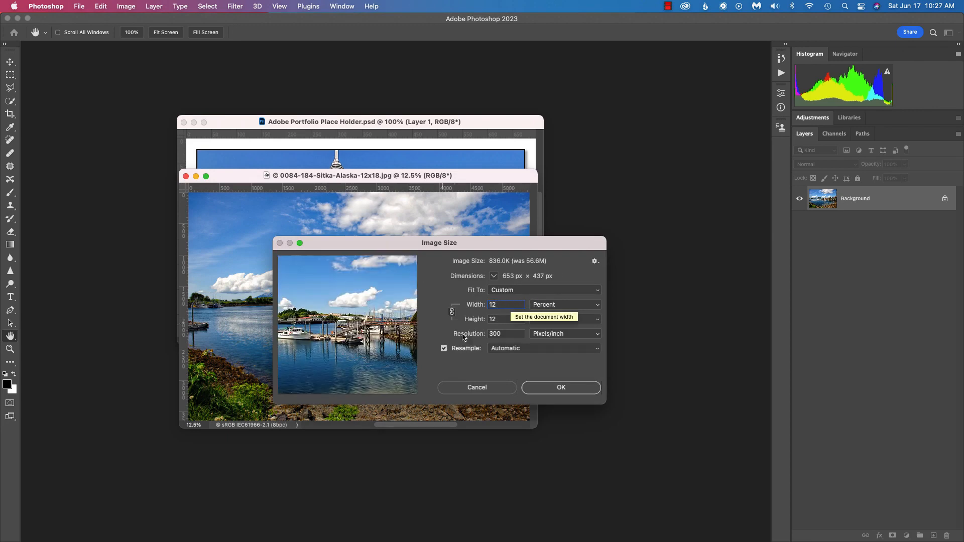
{"action": "left_click", "coordinate": [555, 390]}
Show the resized Sitka photo at 100% below the placeholder document and copy its Background layer into that document
{"action": "key", "text": "v"}
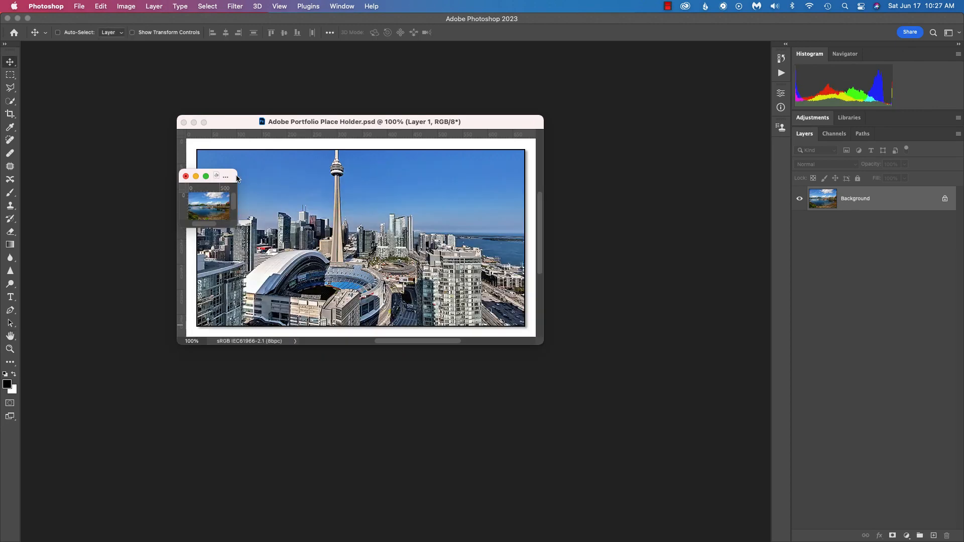
{"action": "left_click_drag", "start_coordinate": [232, 176], "coordinate": [383, 219]}
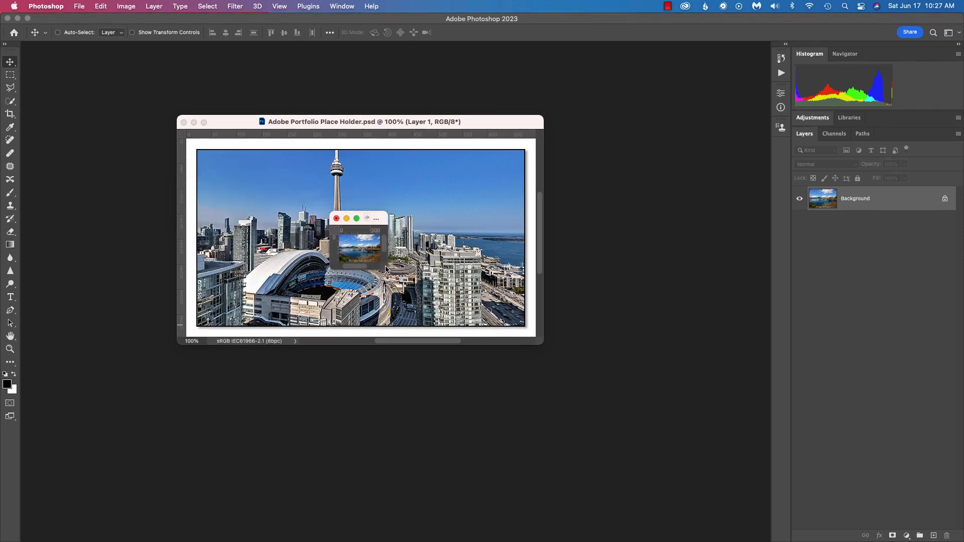
{"action": "key", "text": "super+1"}
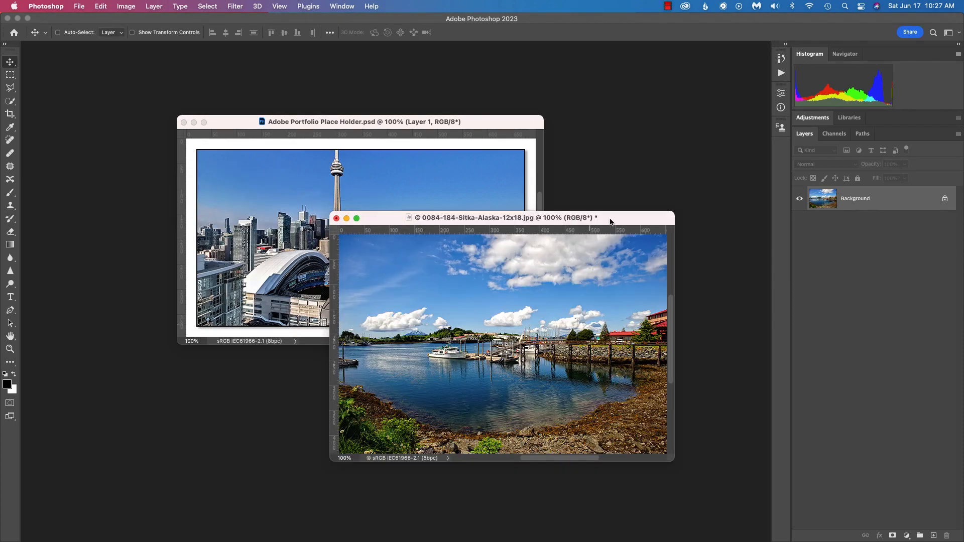
{"action": "left_click_drag", "start_coordinate": [614, 220], "coordinate": [471, 290]}
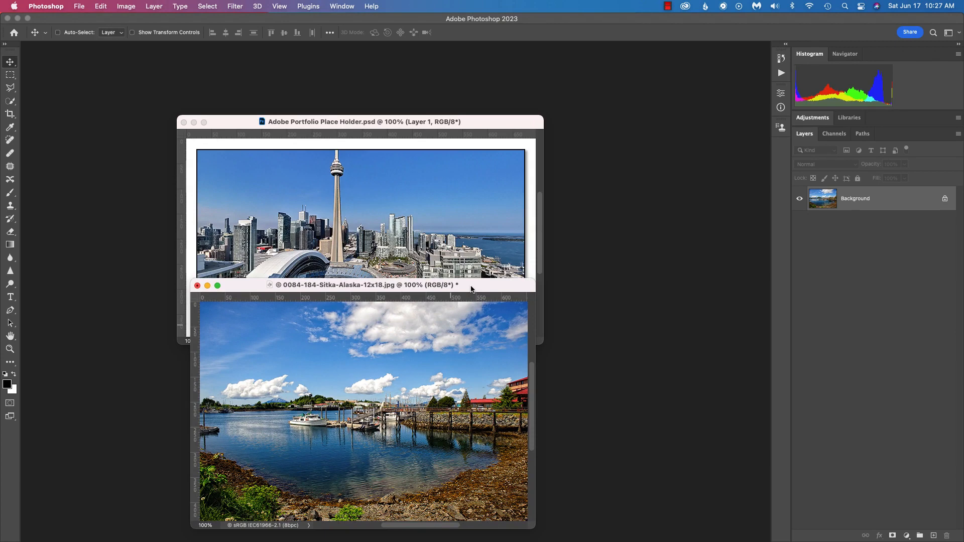
{"action": "left_click_drag", "start_coordinate": [891, 198], "coordinate": [393, 231]}
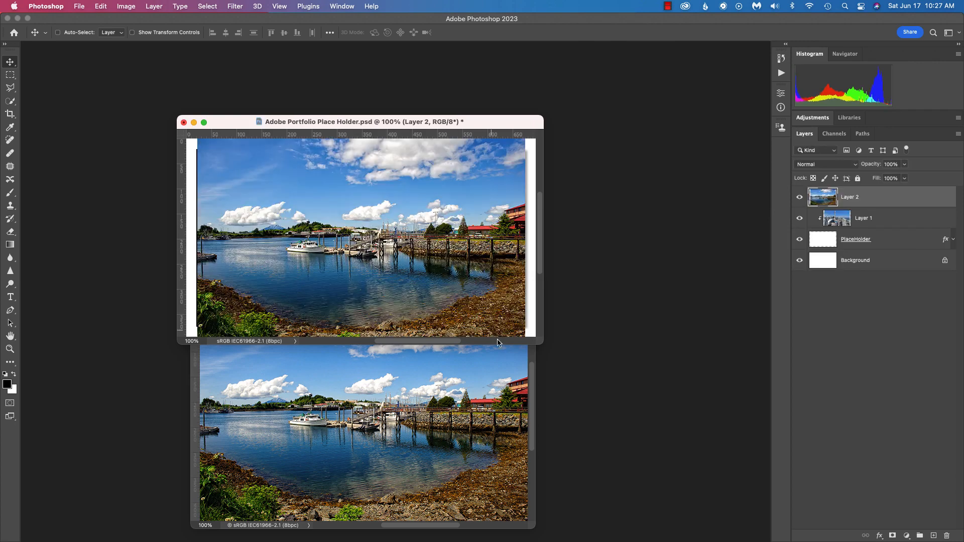
Close 0084-184-Sitka-Alaska-12x18.jpg without saving its changes
{"action": "left_click", "coordinate": [535, 390]}
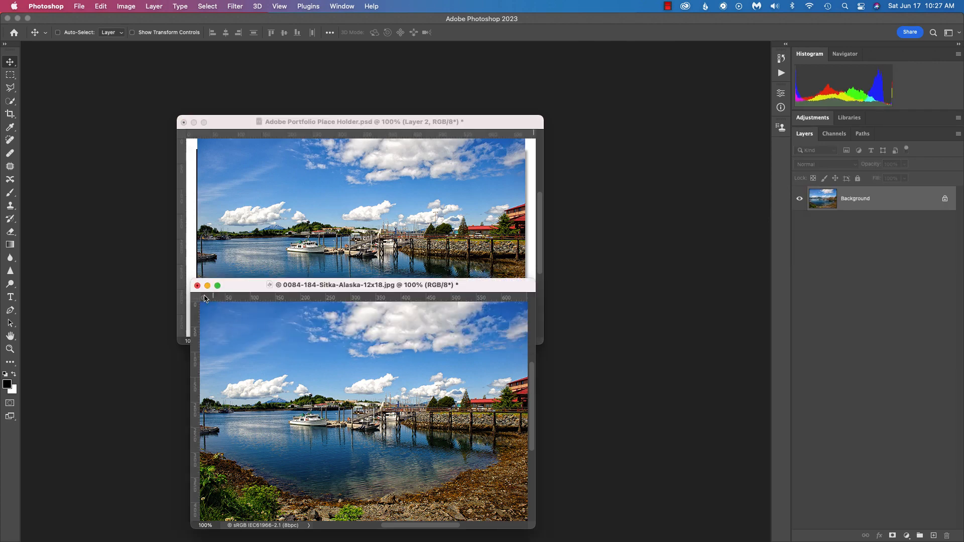
{"action": "left_click", "coordinate": [198, 285]}
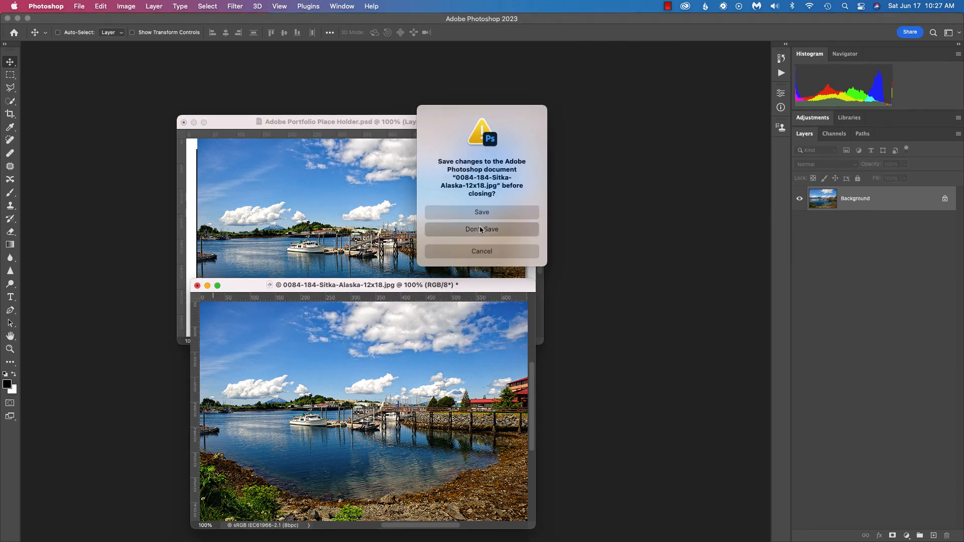
{"action": "left_click", "coordinate": [479, 229]}
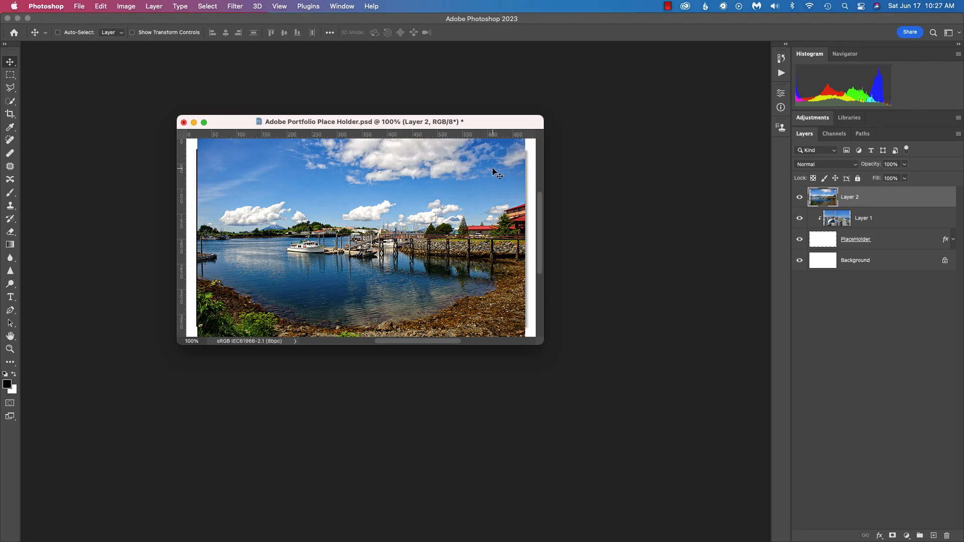
Clip Layer 2 to the PlaceHolder layer and release the clipping mask again
{"action": "left_click", "coordinate": [889, 203], "text": "alt"}
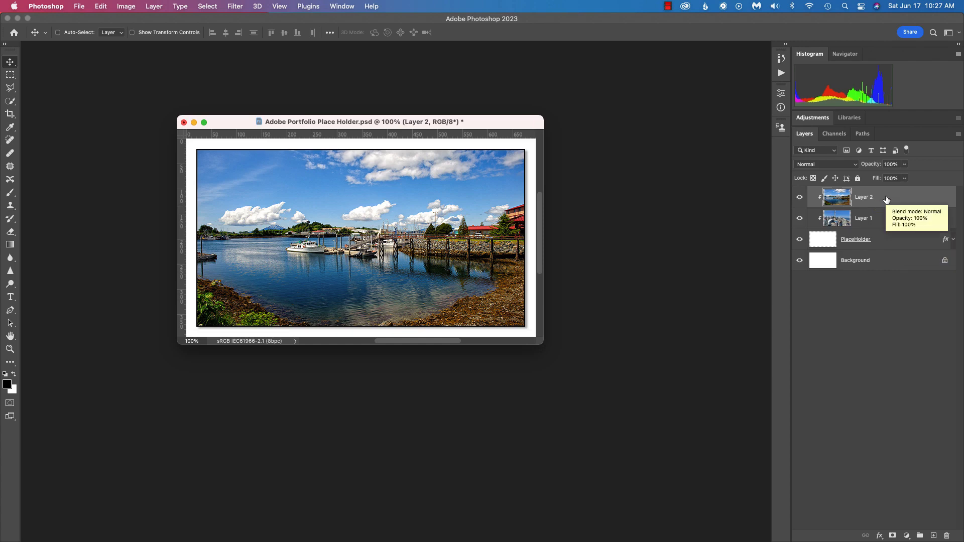
{"action": "key", "text": "super+alt+g"}
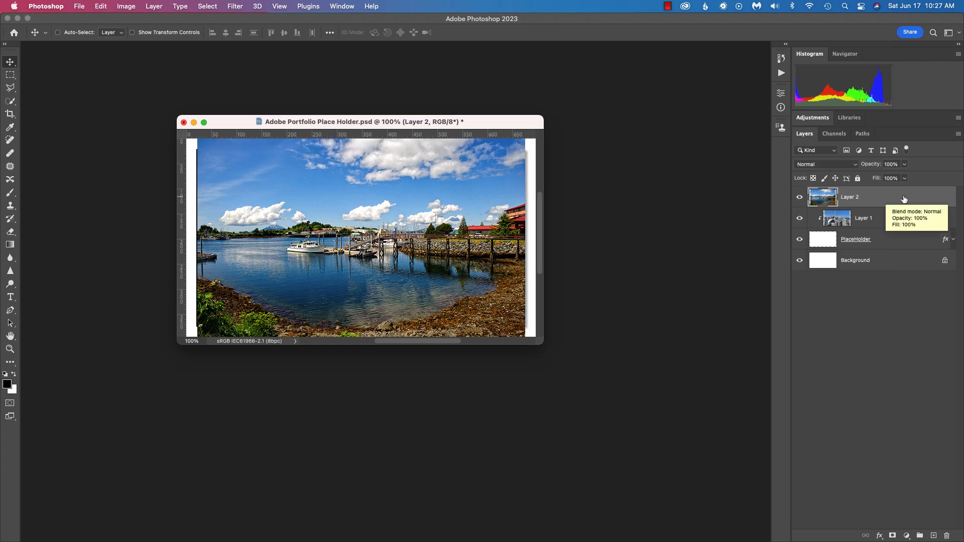
Try Layer 2 beneath Layer 1 in the clipping group, check it by toggling Layer 1's visibility, and undo the reordering
{"action": "left_click_drag", "start_coordinate": [905, 198], "coordinate": [908, 229]}
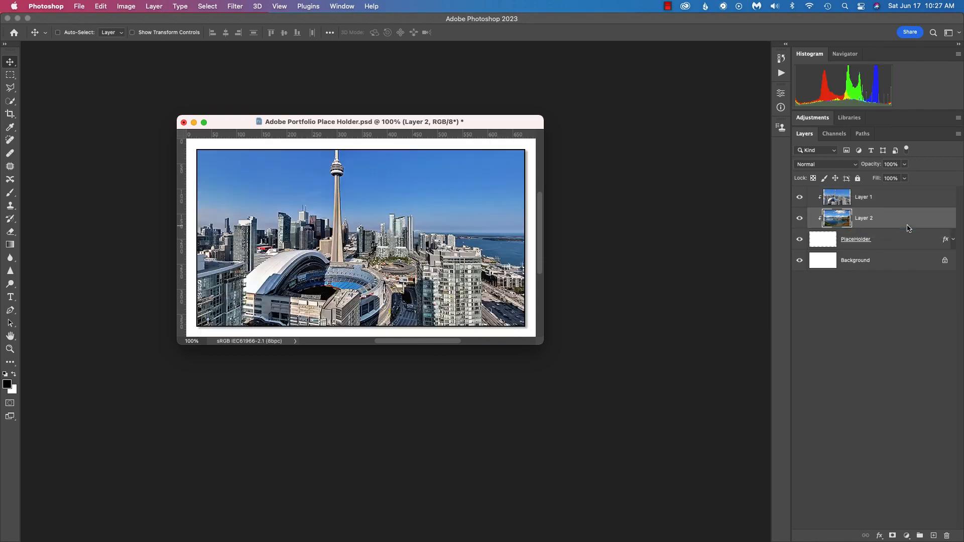
{"action": "left_click", "coordinate": [800, 197]}
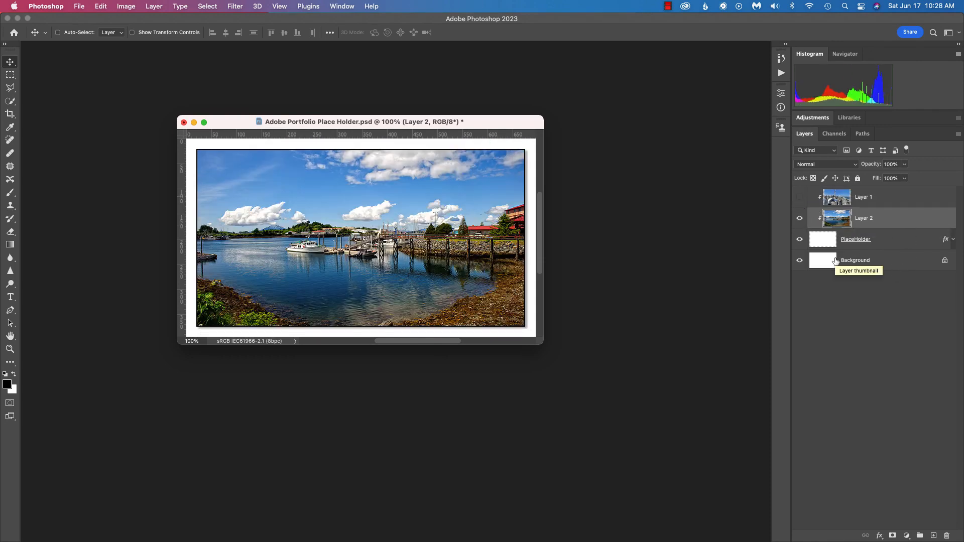
{"action": "left_click", "coordinate": [799, 197]}
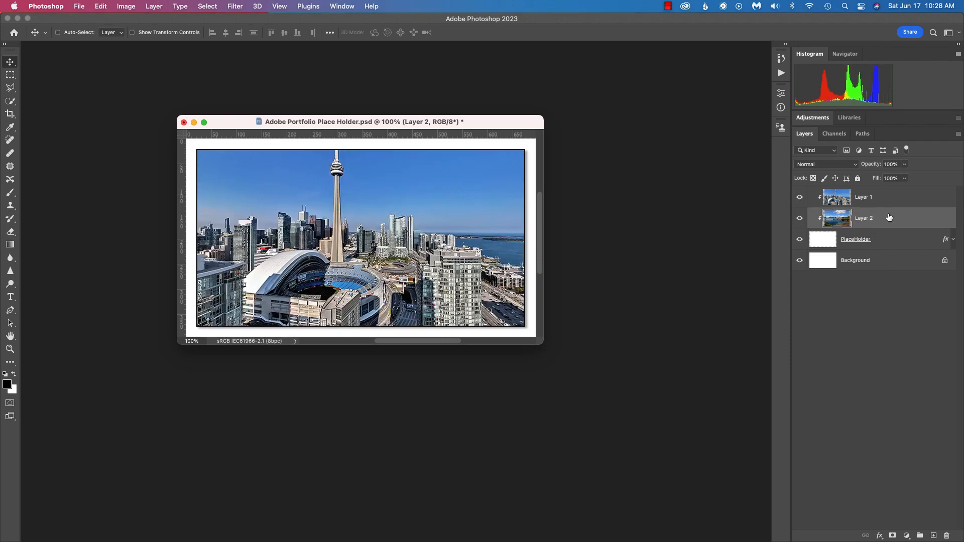
{"action": "key", "text": "super+z"}
{"action": "key", "text": "super+z"}
{"action": "key", "text": "super+z"}
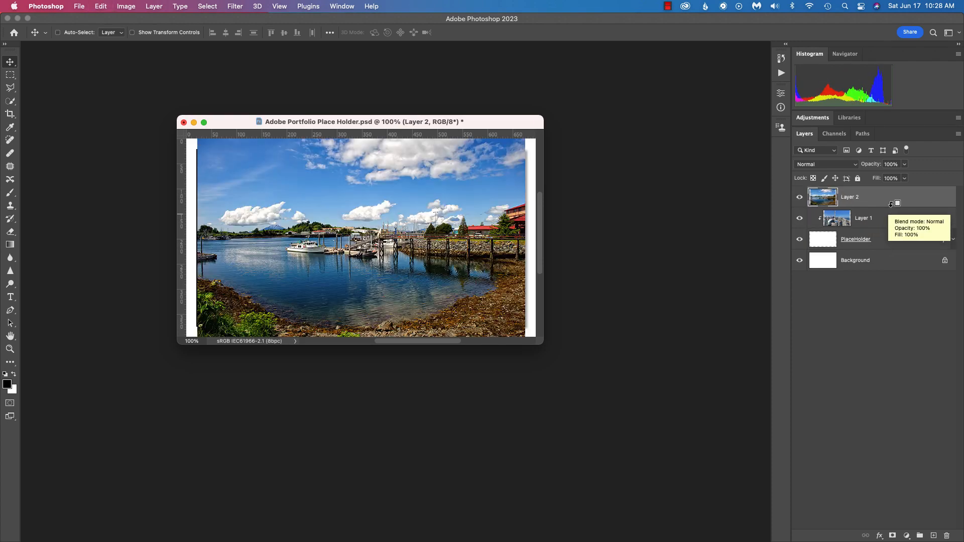
Clip Layer 2 to the PlaceHolder layer, keeping it above Layer 1
{"action": "left_click", "coordinate": [899, 207], "text": "alt"}
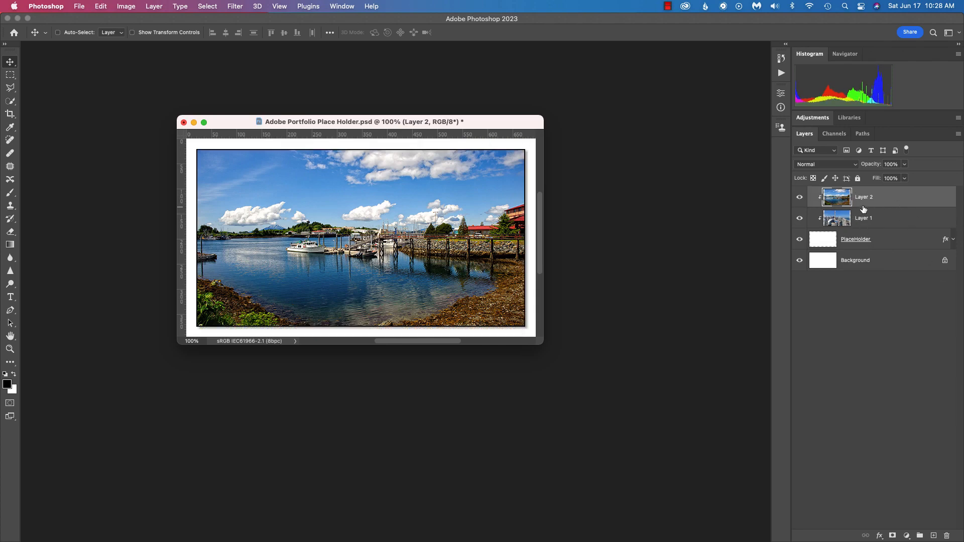